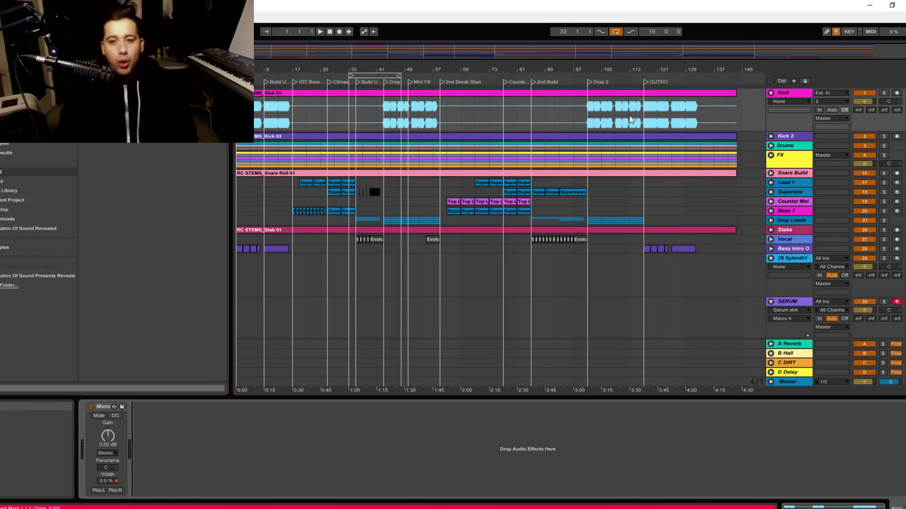
# Show the installed plug-ins list in the browser and scroll to its bottom
pyautogui.press('Escape')
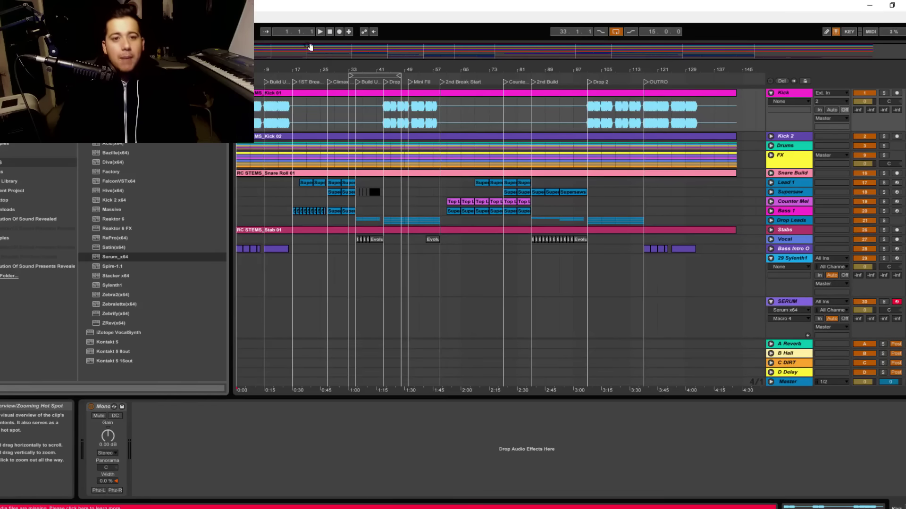
pyautogui.scroll(-5, 209, 182)
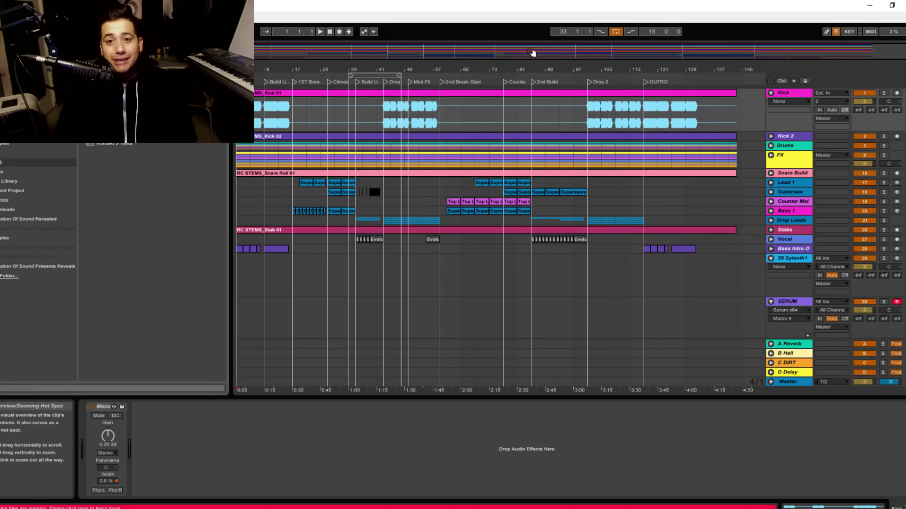
# Place the playback start point at bars 59, 9, 27 and 37 in turn
pyautogui.click(440, 168)
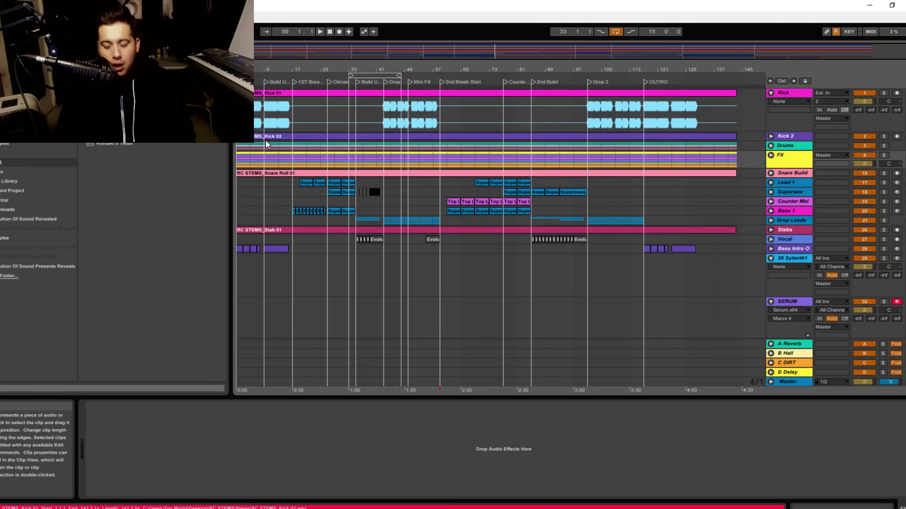
pyautogui.click(264, 123)
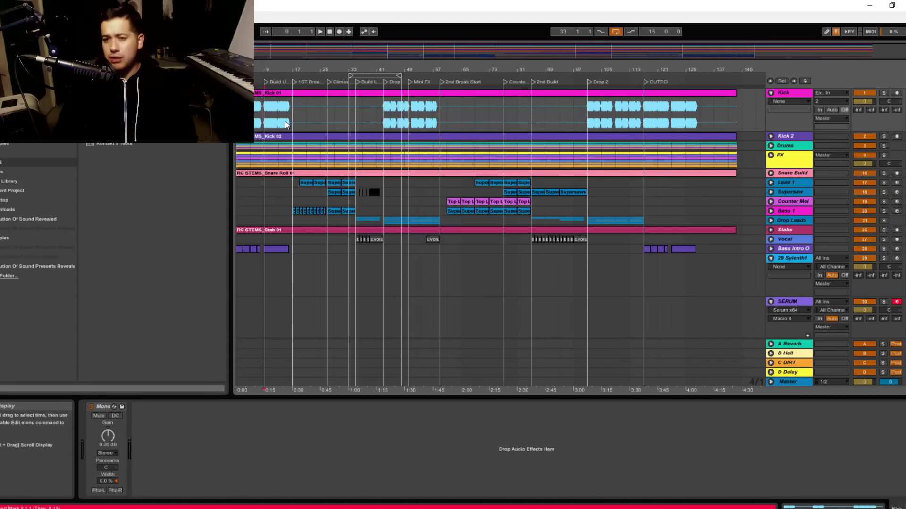
pyautogui.click(330, 118)
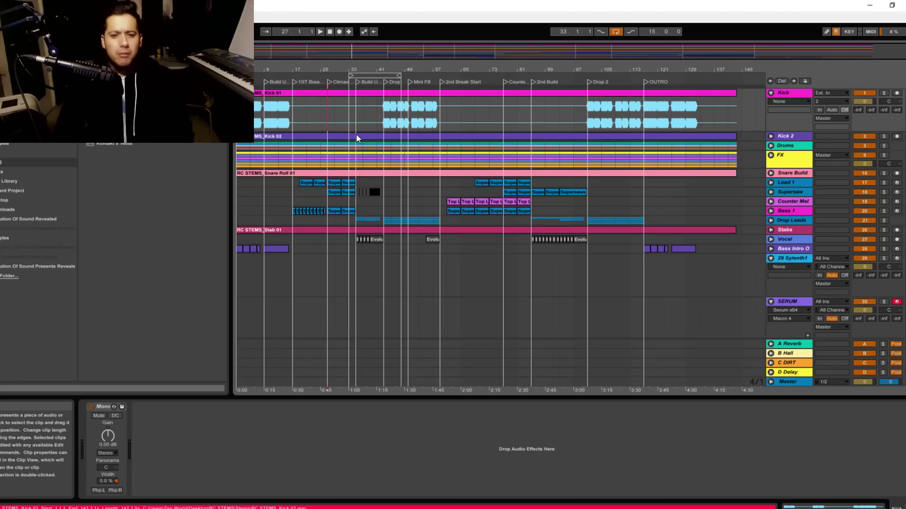
pyautogui.click(362, 122)
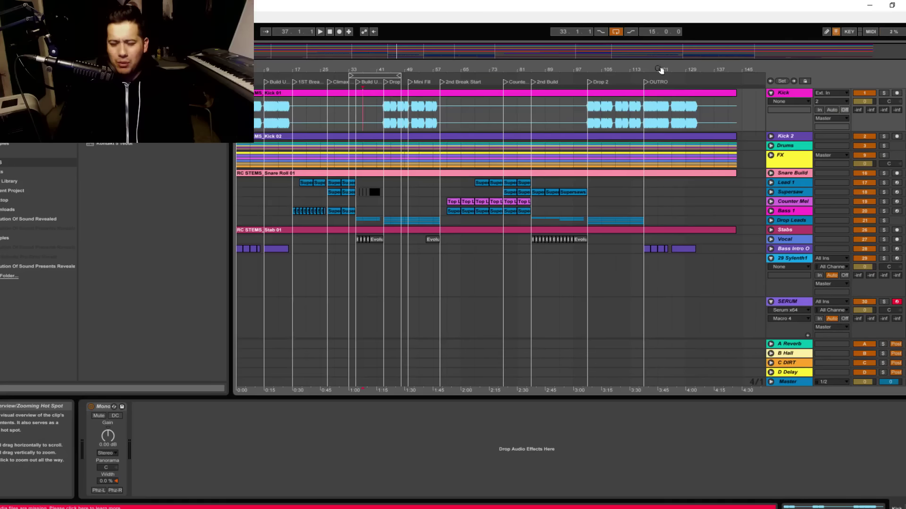
# Inspect the devices on the Supersaw, Stabs, Bass Intro, Counter Mel and Sylenth1 tracks
pyautogui.click(801, 193)
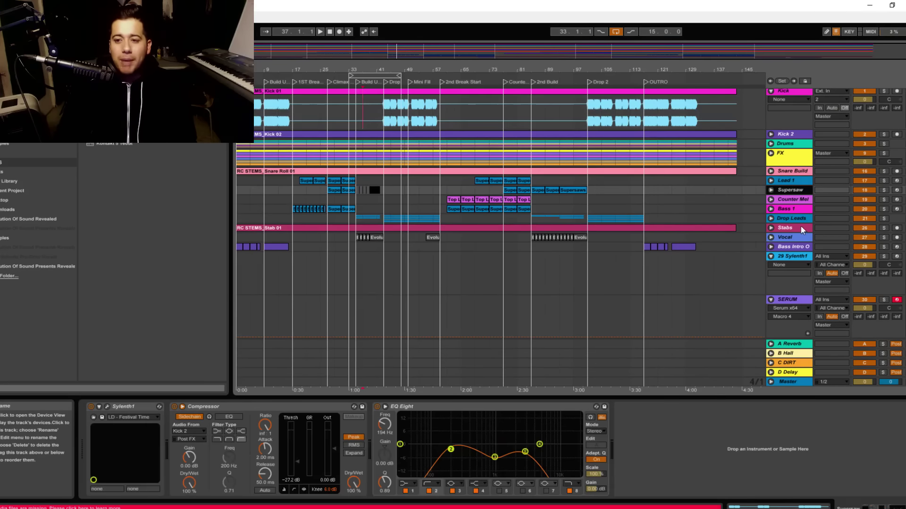
pyautogui.click(800, 228)
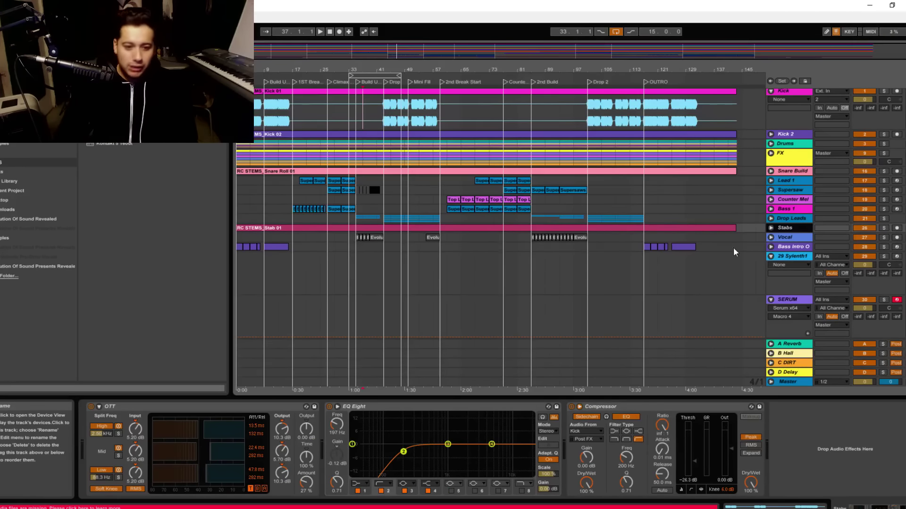
pyautogui.click(399, 245)
pyautogui.click(384, 199)
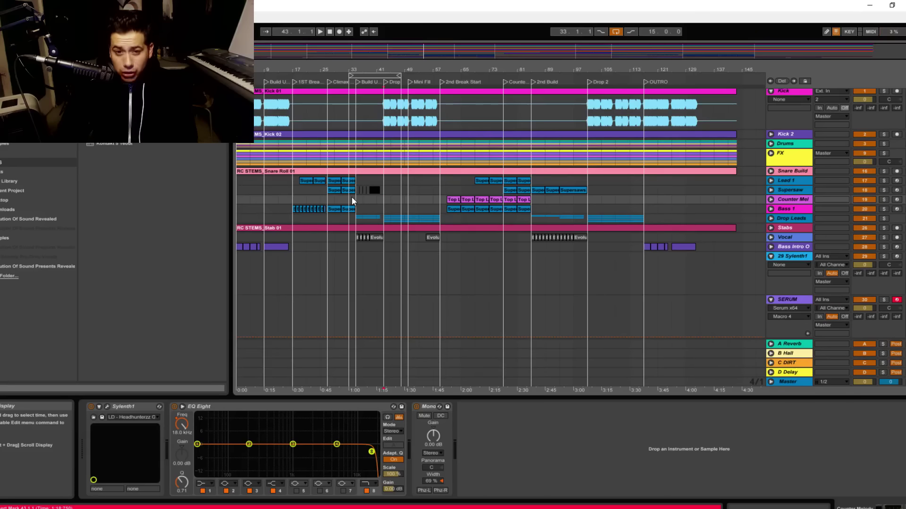
pyautogui.click(321, 116)
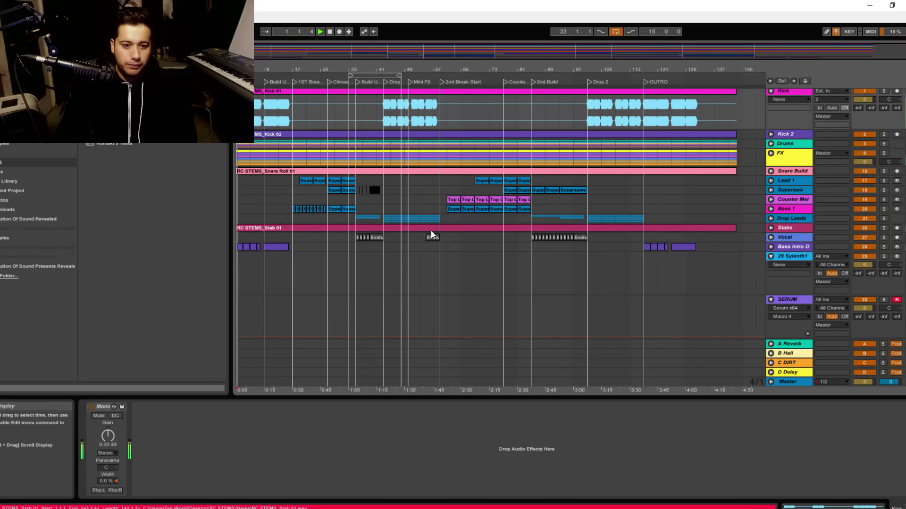
pyautogui.click(268, 255)
pyautogui.click(239, 256)
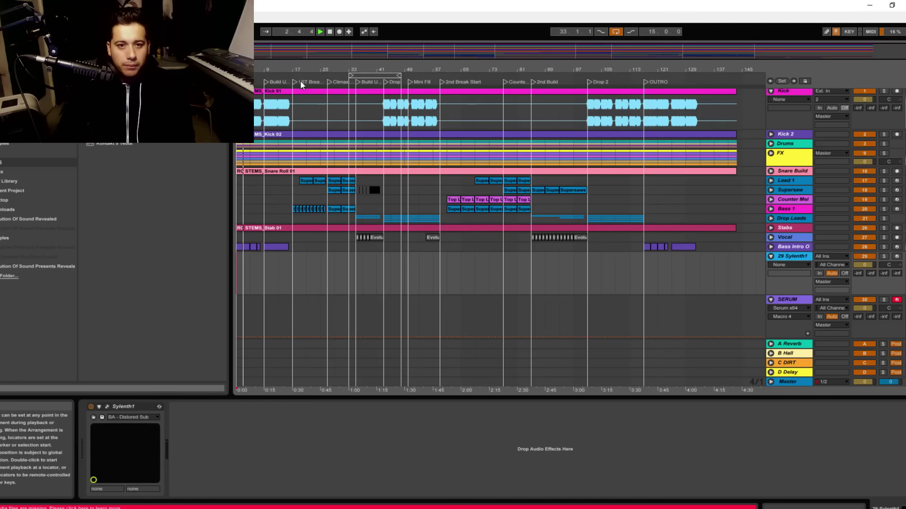
# Play the arrangement from bar 43 and fold the Kick track to a compact row
pyautogui.press('space')
pyautogui.click(381, 126)
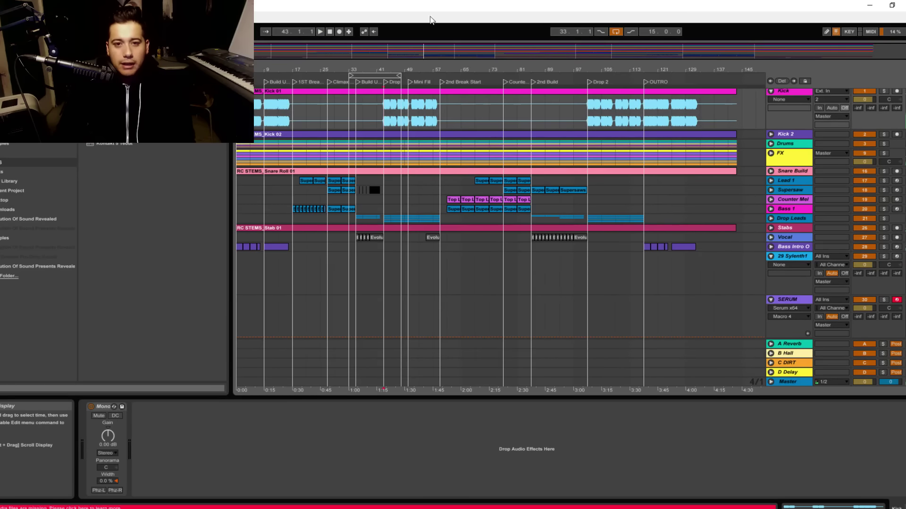
pyautogui.press('space')
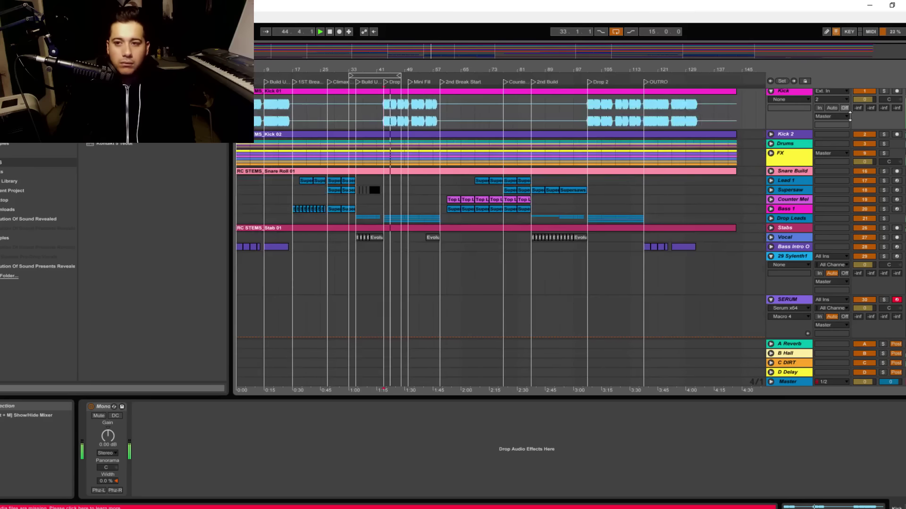
pyautogui.click(770, 91)
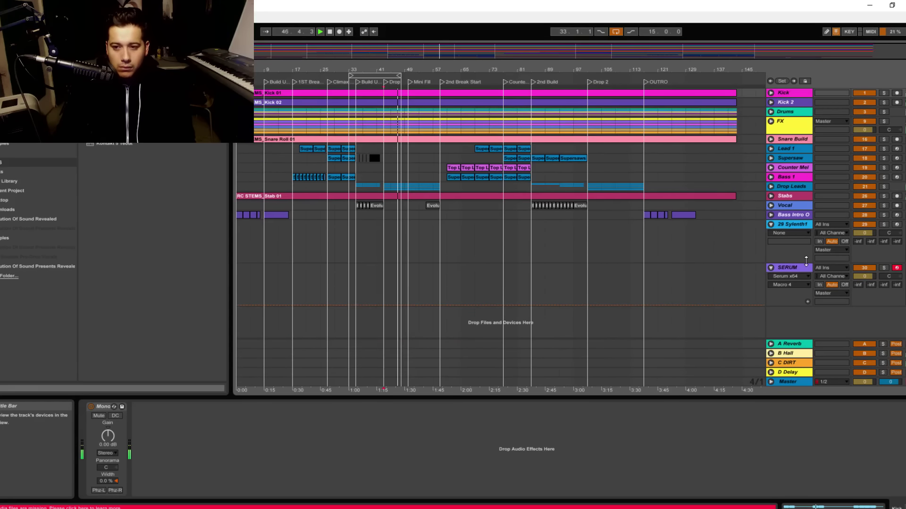
# In the mixer, delete the WLM loudness meter from the Master chain, then return to the arrangement
pyautogui.press('Tab')
pyautogui.click(882, 55)
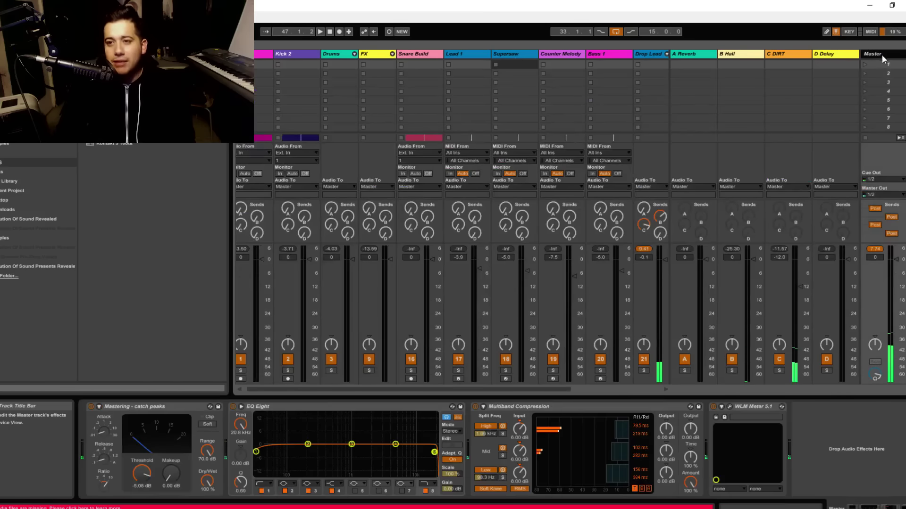
pyautogui.click(729, 407)
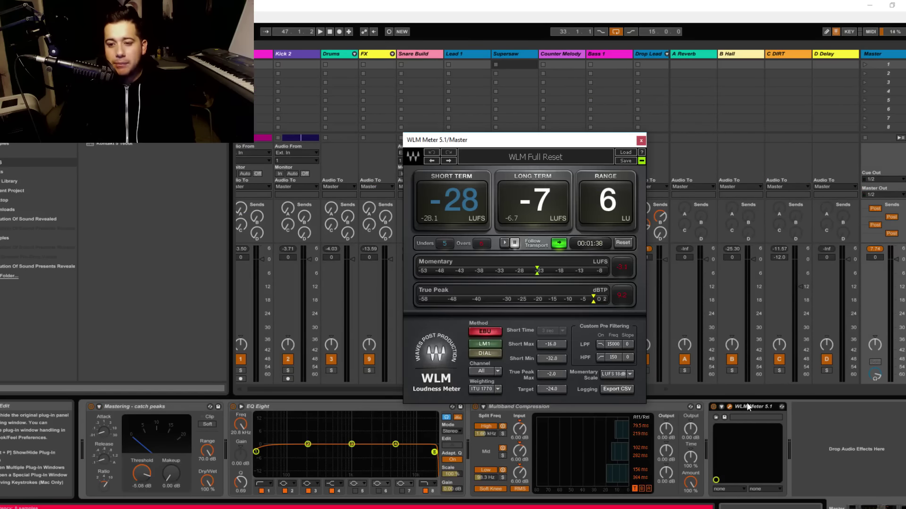
pyautogui.click(640, 139)
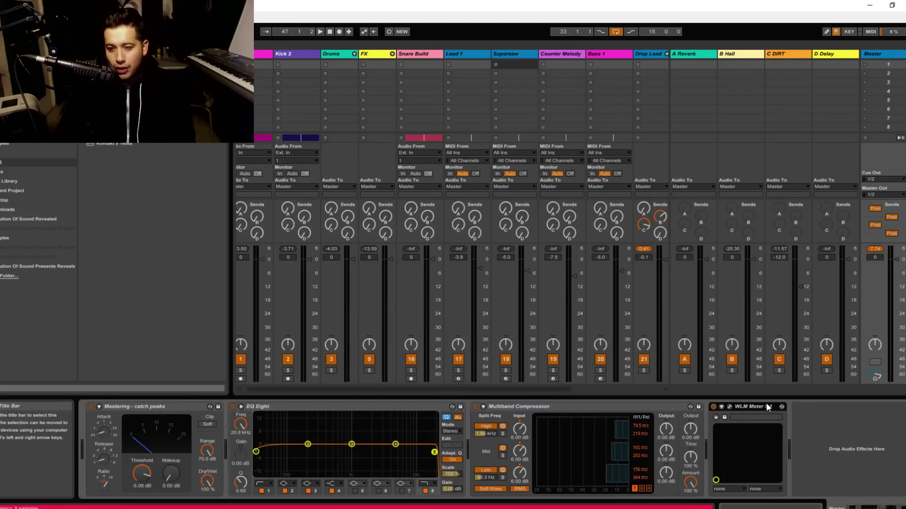
pyautogui.press('Delete')
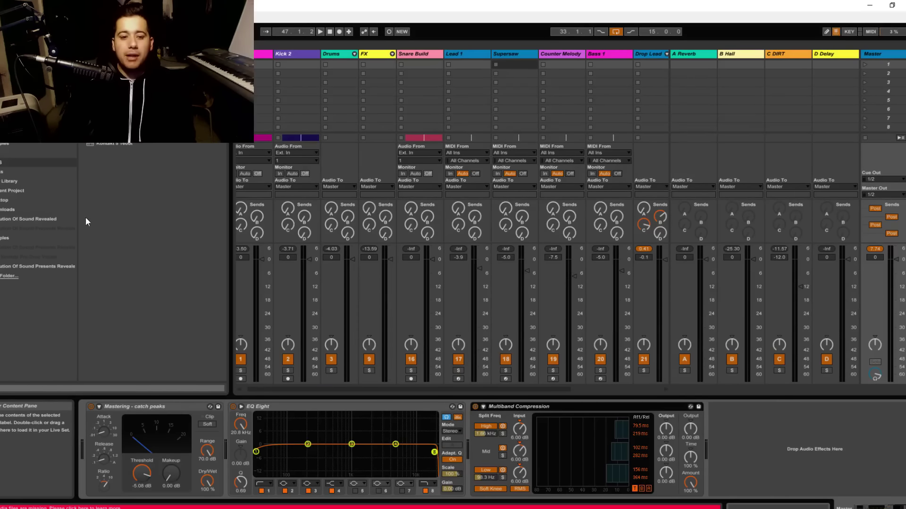
pyautogui.press('Tab')
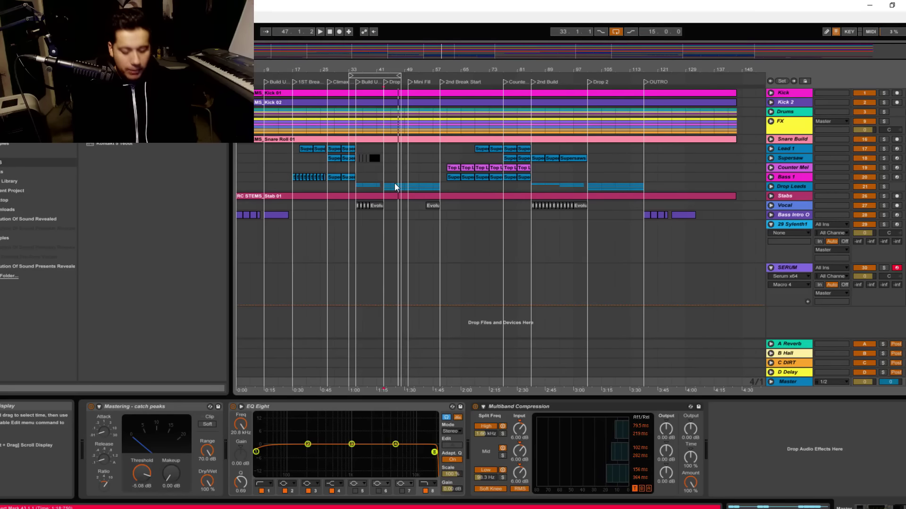
# Open the Serum editor on the SERUM track and move its window up and left
pyautogui.click(751, 264)
pyautogui.click(107, 407)
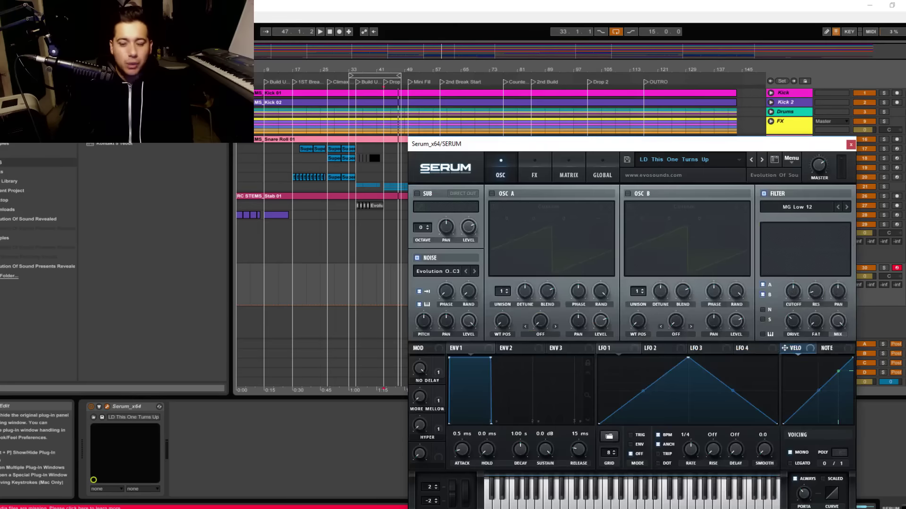
pyautogui.moveTo(678, 145)
pyautogui.mouseDown()
pyautogui.moveTo(570, 91)
pyautogui.moveTo(496, 99)
pyautogui.mouseUp()
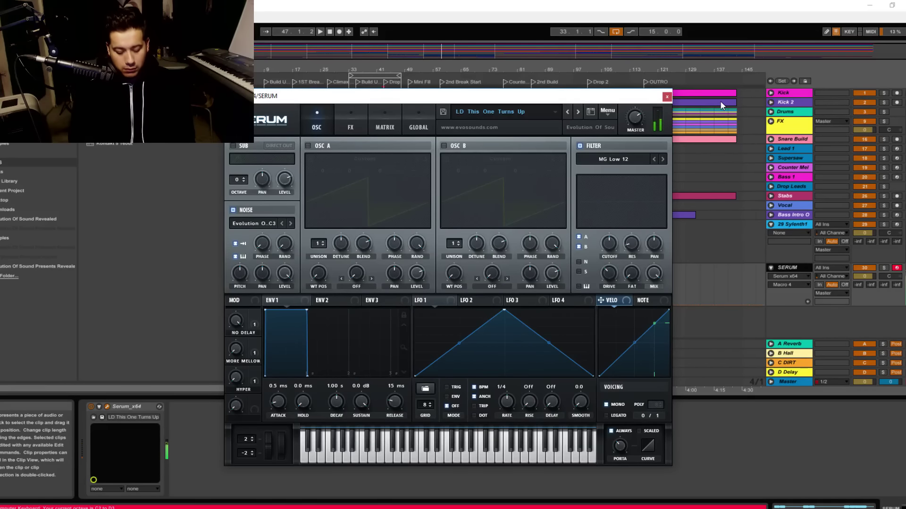
# Audition Serum an octave up, turn the More MELLOW macro down to 3%, and close the window
pyautogui.press('x')
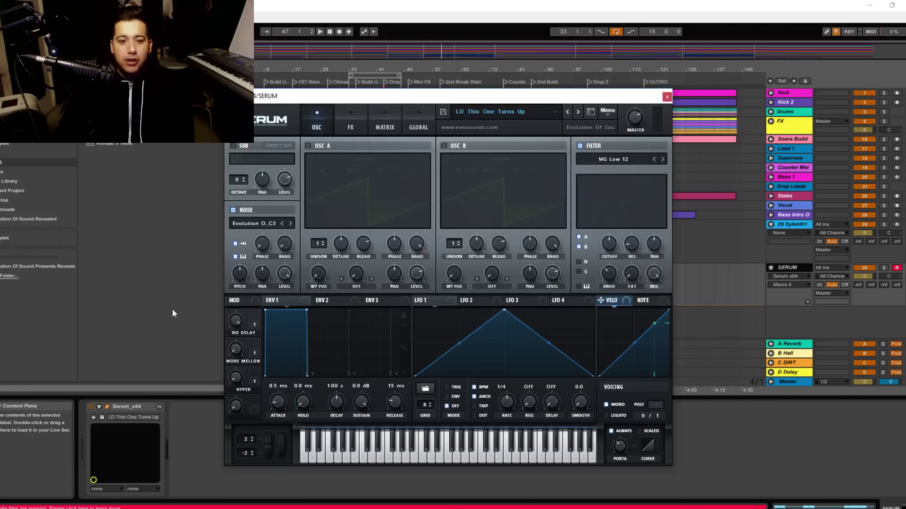
pyautogui.click(236, 350)
pyautogui.moveTo(280, 389); pyautogui.dragTo(237, 358)
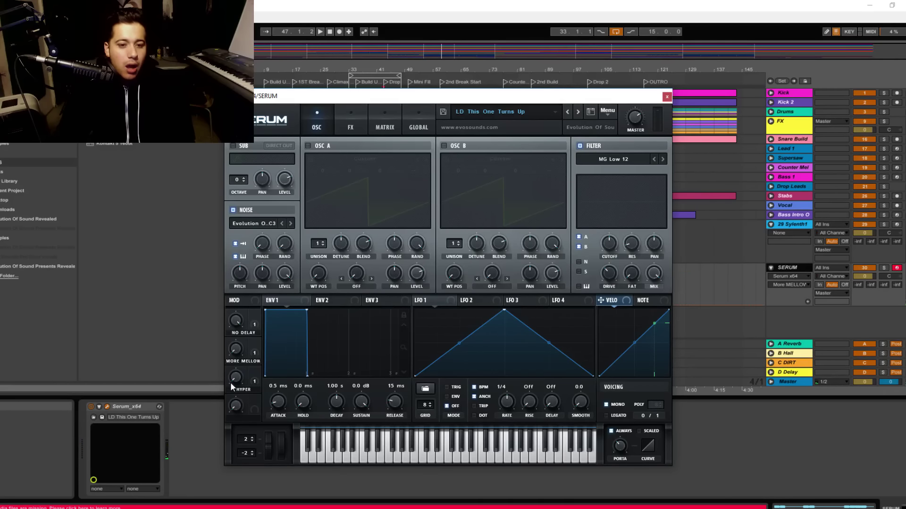
pyautogui.moveTo(286, 240)
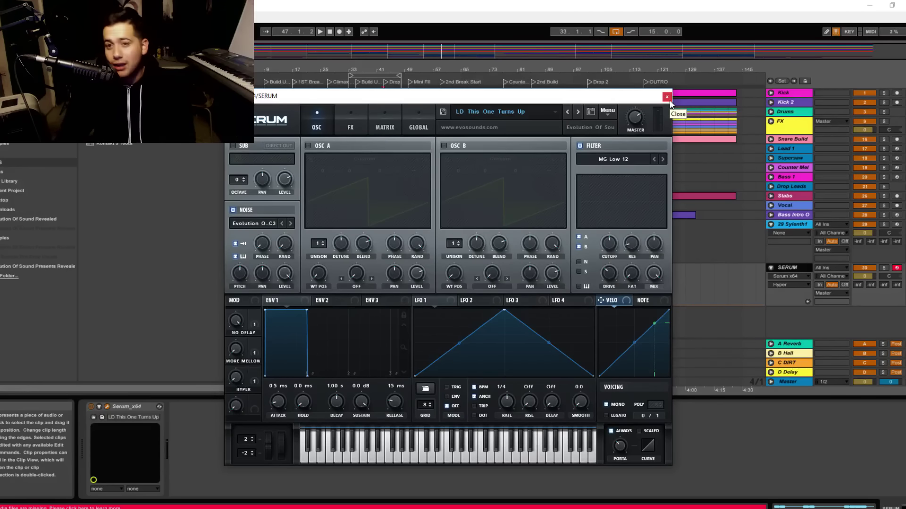
pyautogui.click(667, 97)
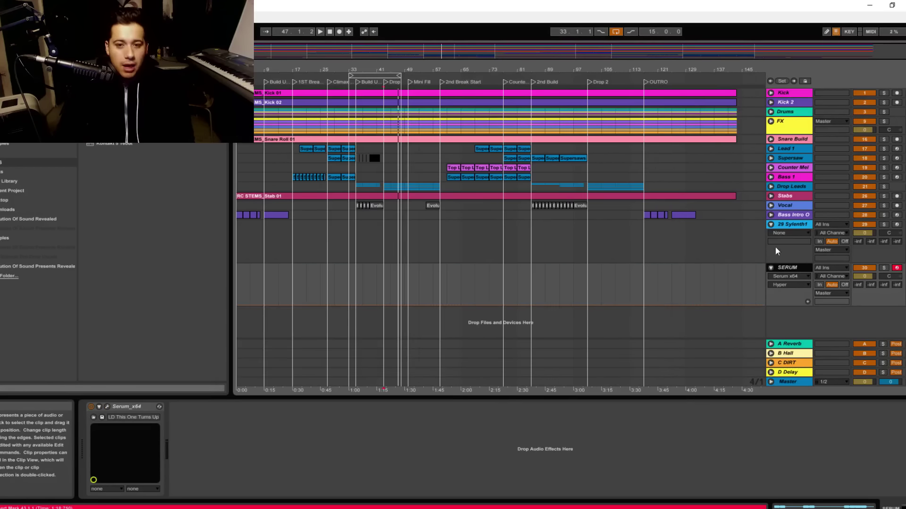
# Open Sylenth1's editor, load 043: LD - Invictus 3, arm track 29, and step to 044
pyautogui.click(786, 224)
pyautogui.click(106, 407)
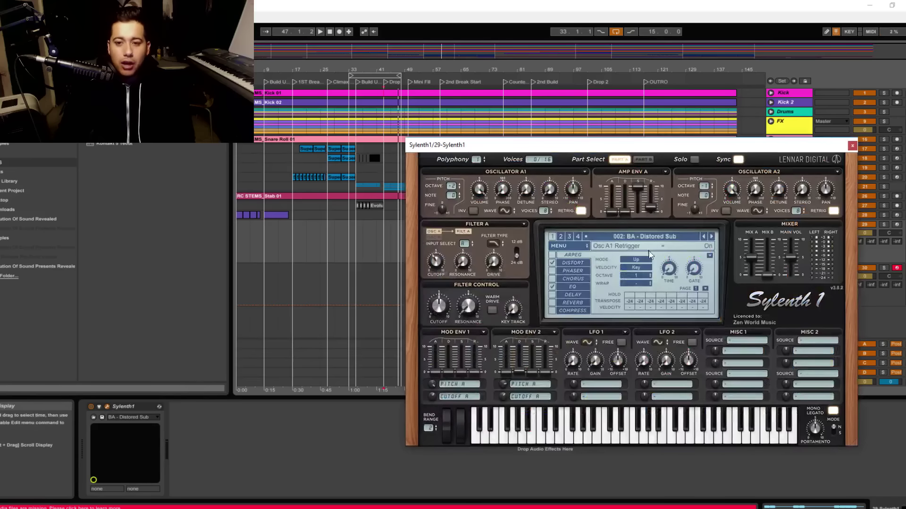
pyautogui.click(658, 239)
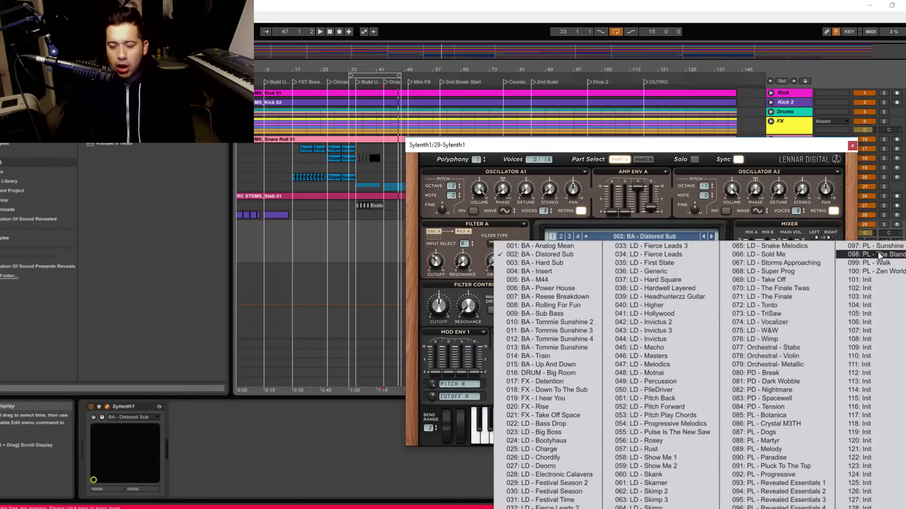
pyautogui.click(644, 330)
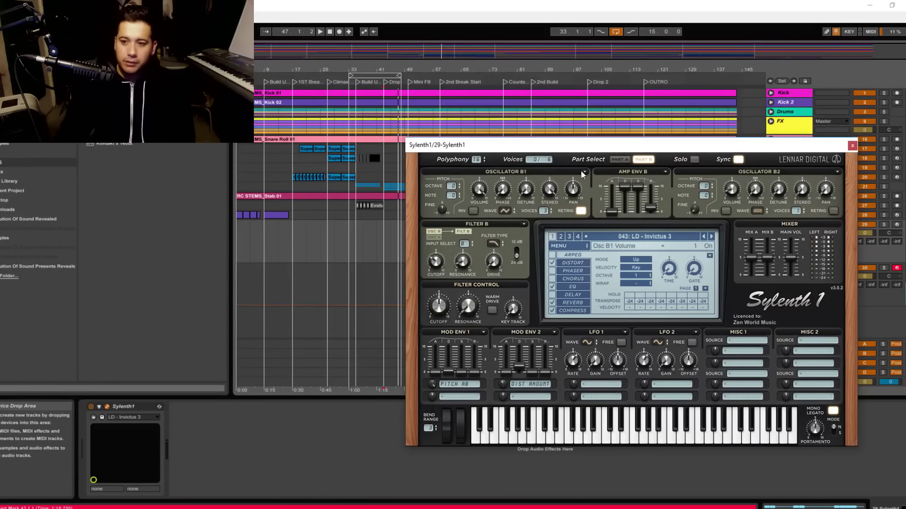
pyautogui.click(897, 225)
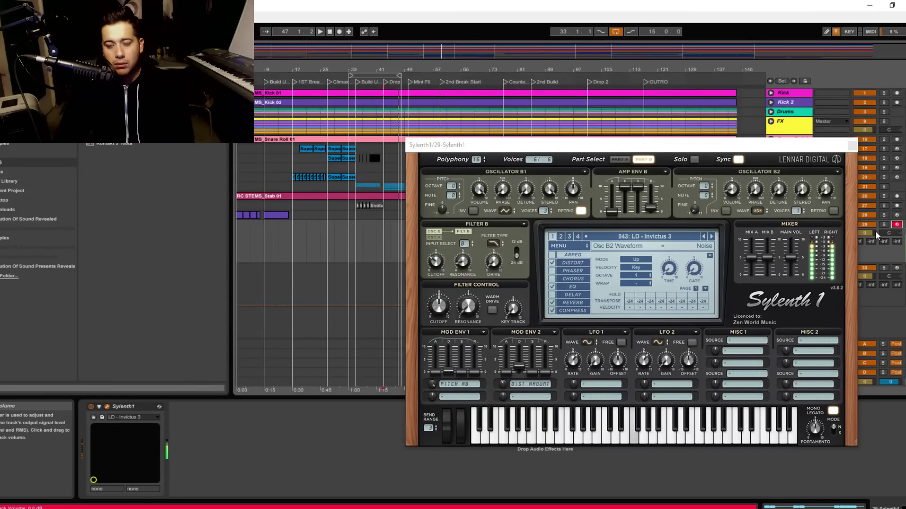
pyautogui.click(711, 236)
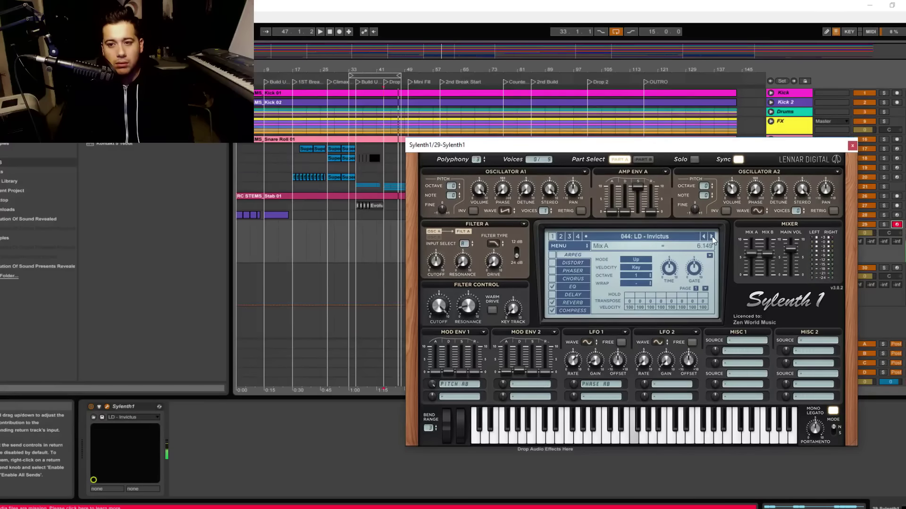
# Audition presets 013 Tommie Sunshine, 014 Train and 023 Big Boss, ending on 074: LD - Vocalizer
pyautogui.click(694, 237)
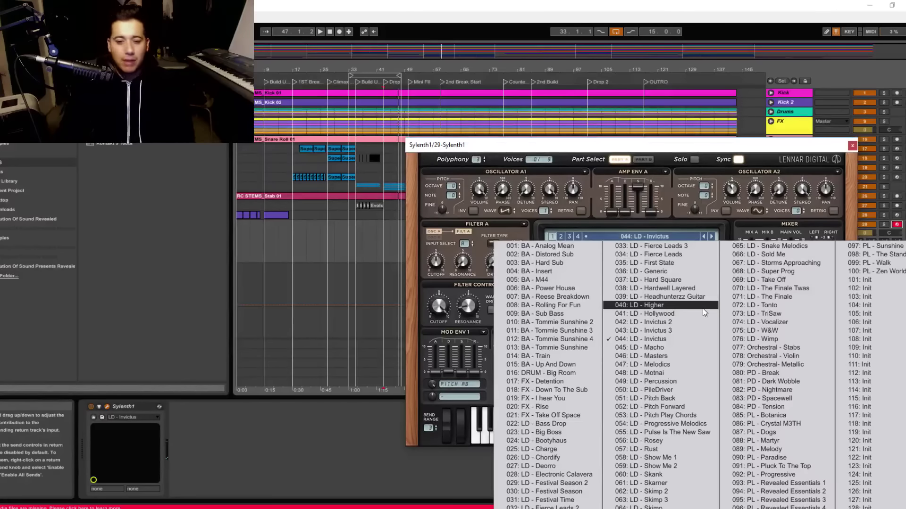
pyautogui.click(568, 348)
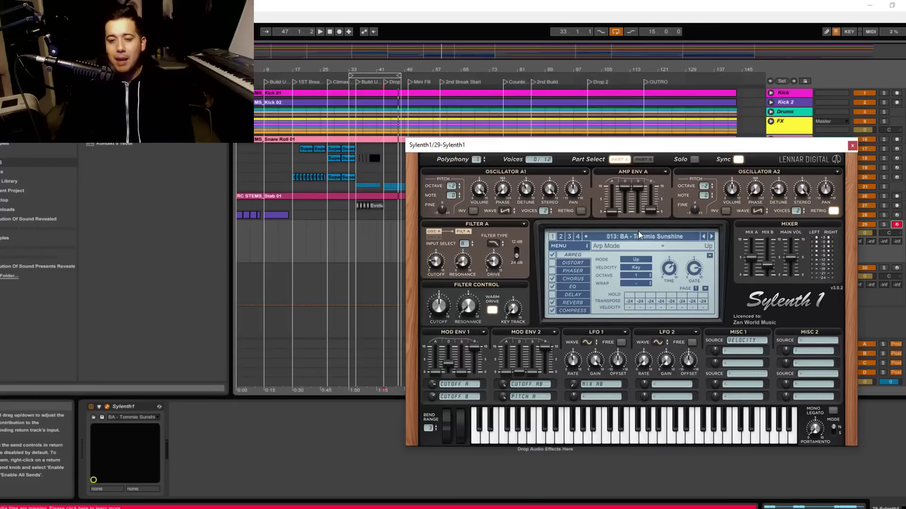
pyautogui.press('a')
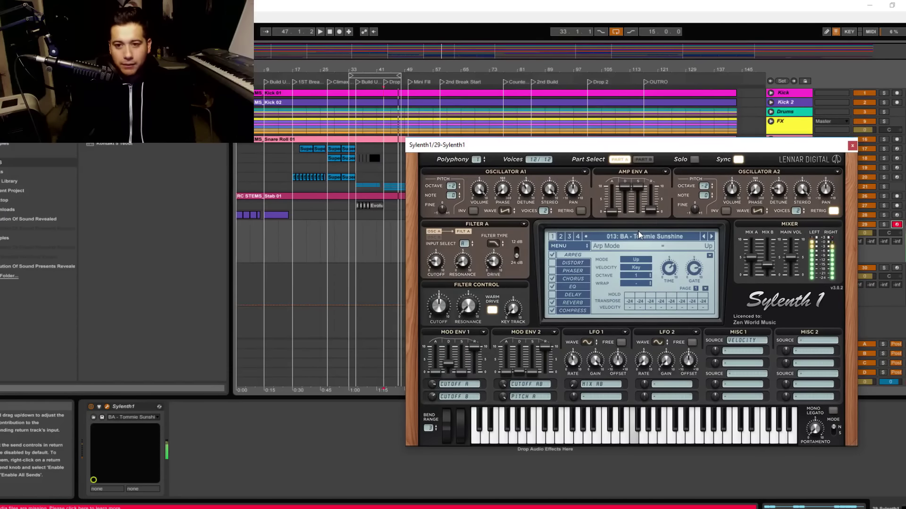
pyautogui.click(712, 238)
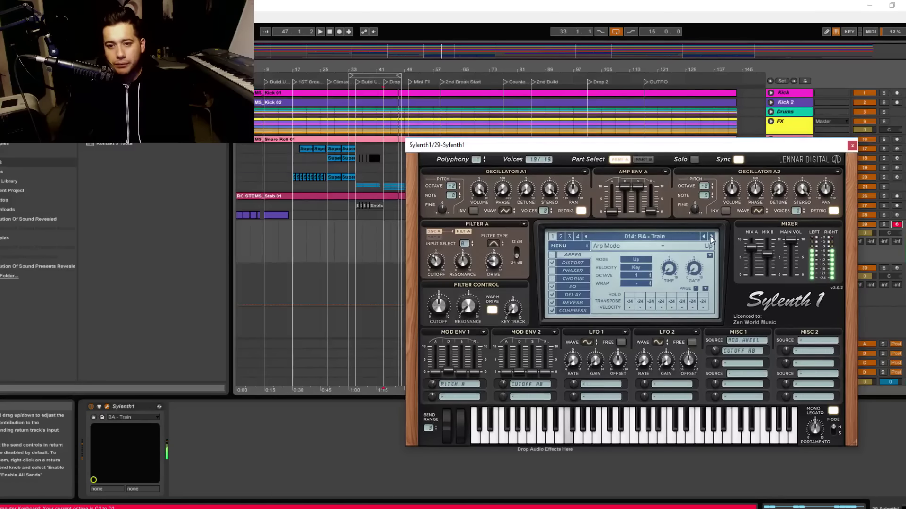
pyautogui.click(688, 239)
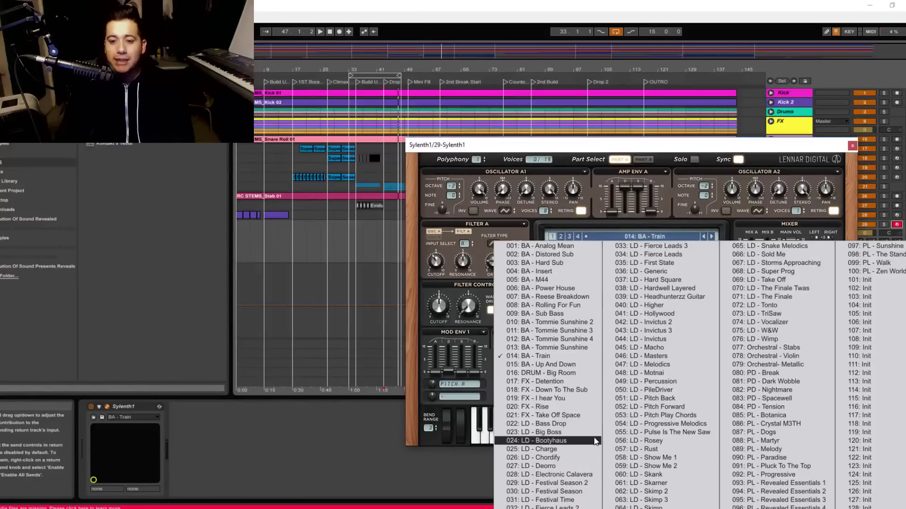
pyautogui.click(580, 433)
pyautogui.click(644, 236)
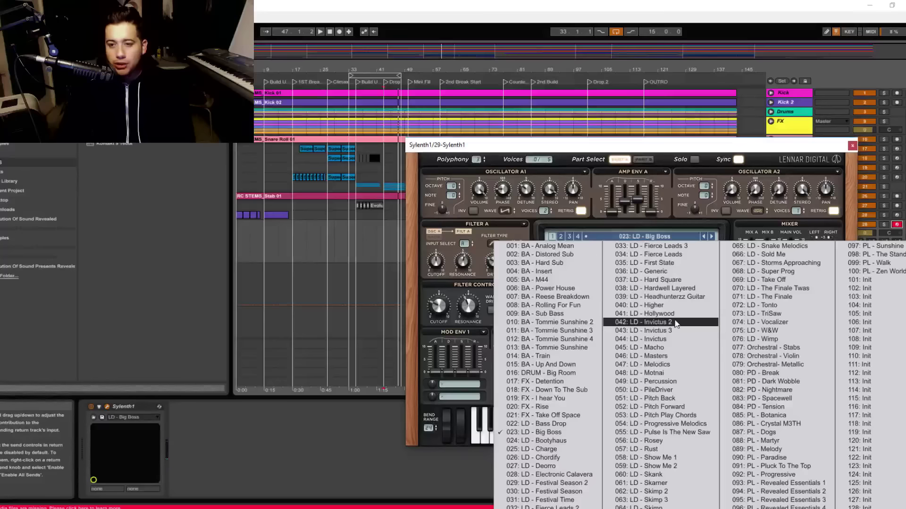
pyautogui.click(802, 324)
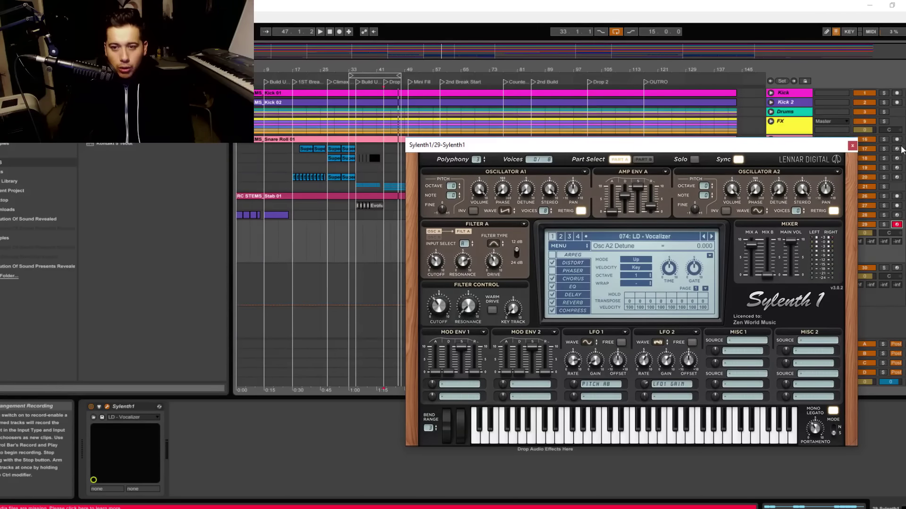
# Close Sylenth1 and expand the Evolution Of Sound pack's Spanish Phrases folder
pyautogui.hotkey('ctrl', 'alt', 'p')
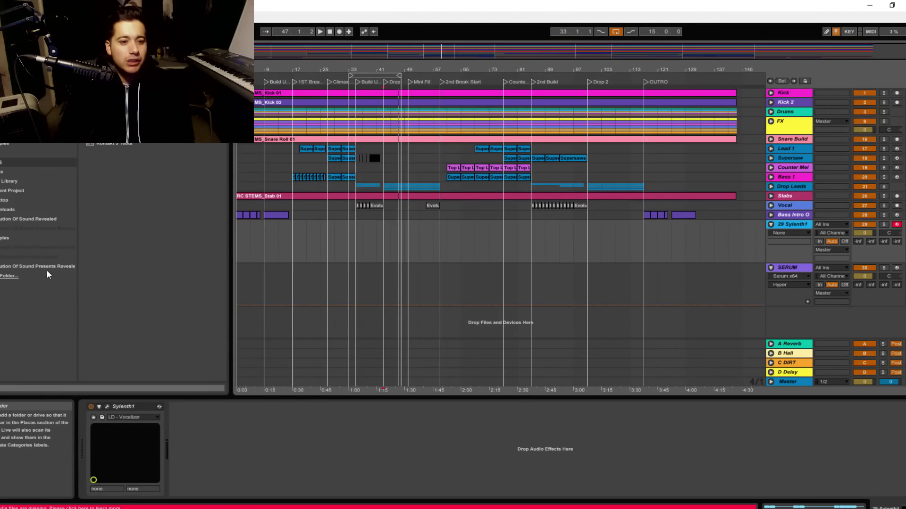
pyautogui.click(46, 267)
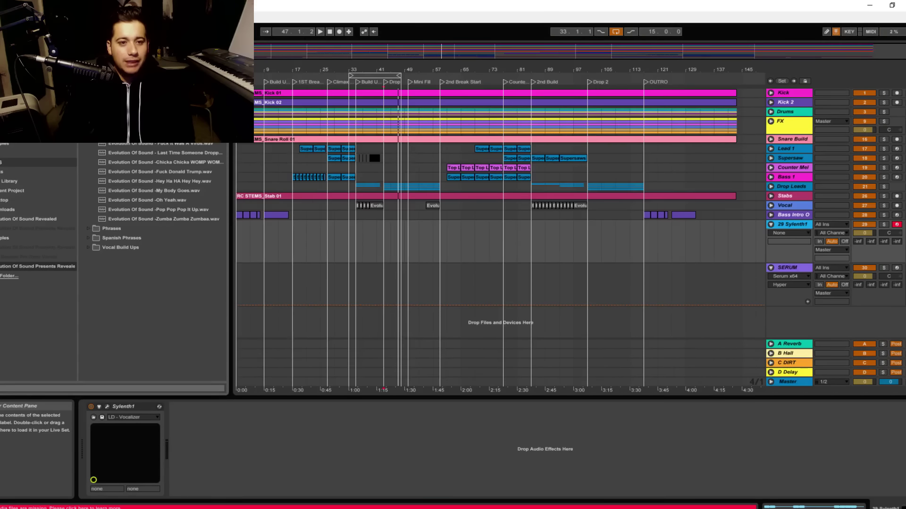
pyautogui.click(84, 152)
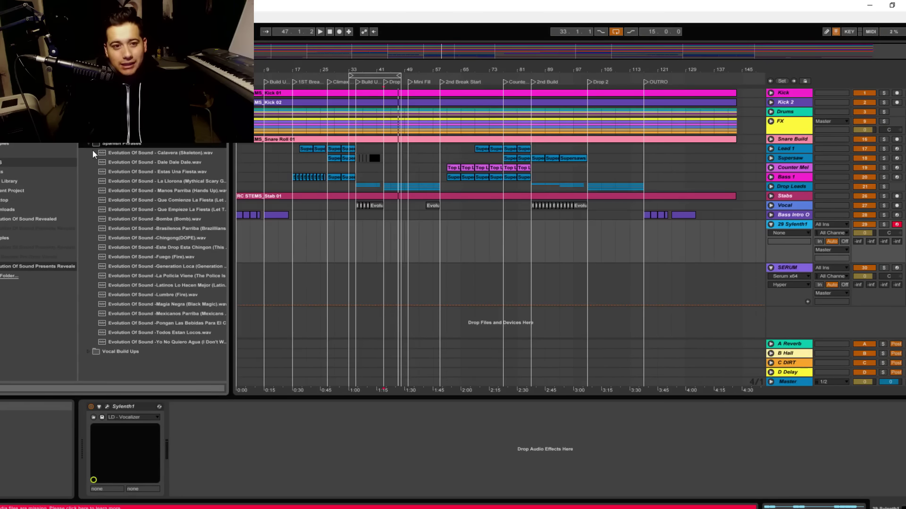
# Preview Calavera, Dale Dale Dale, Estas Una Fiesta, La Llorona, Manos Parriba and Brasilenos Parriba samples
pyautogui.click(131, 153)
pyautogui.click(174, 163)
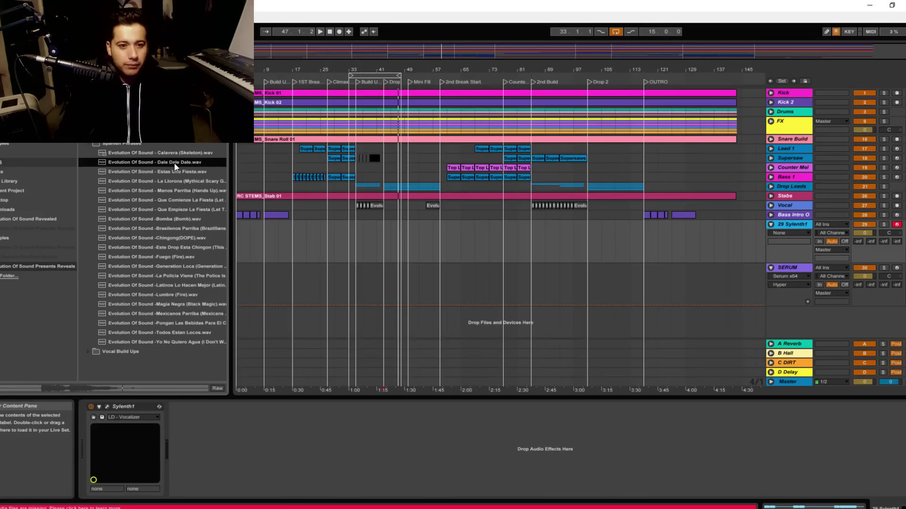
pyautogui.click(173, 173)
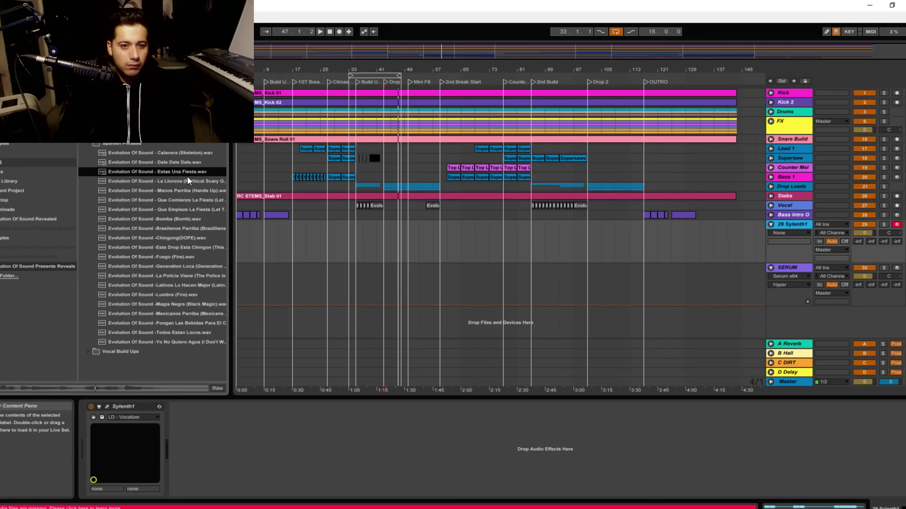
pyautogui.click(192, 180)
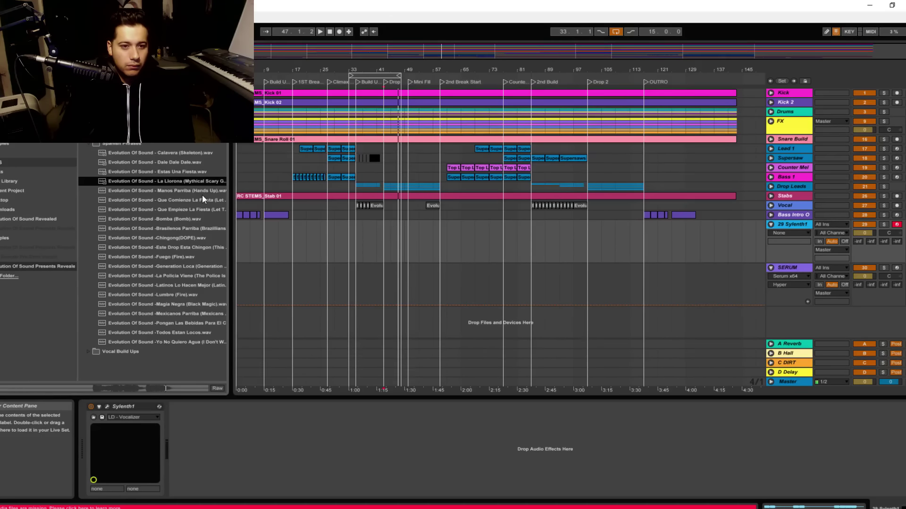
pyautogui.click(202, 194)
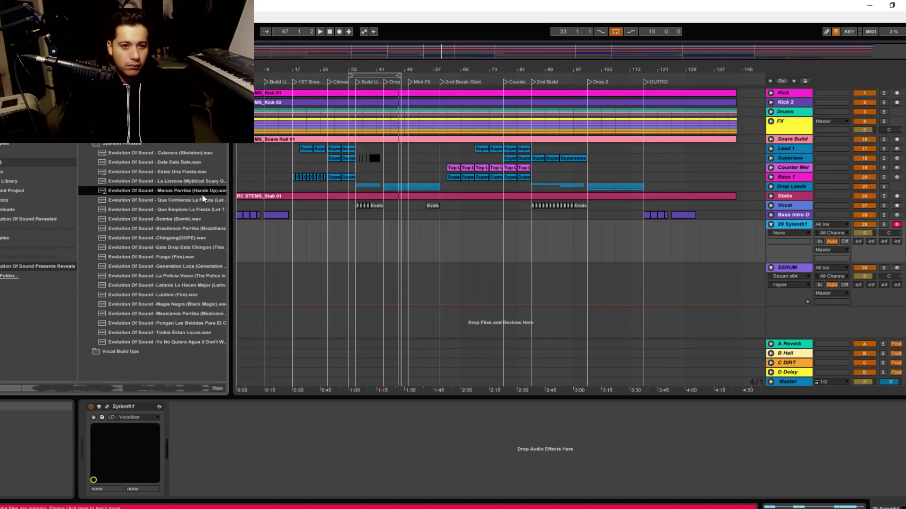
pyautogui.click(202, 229)
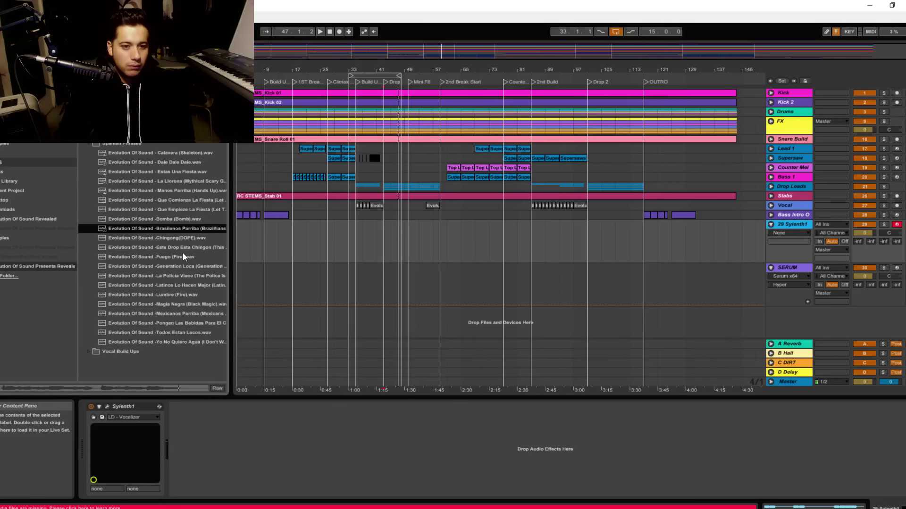
# Collapse Spanish Phrases, browse the pack's vocal wav list, then expand Vocal Build Ups
pyautogui.click(89, 143)
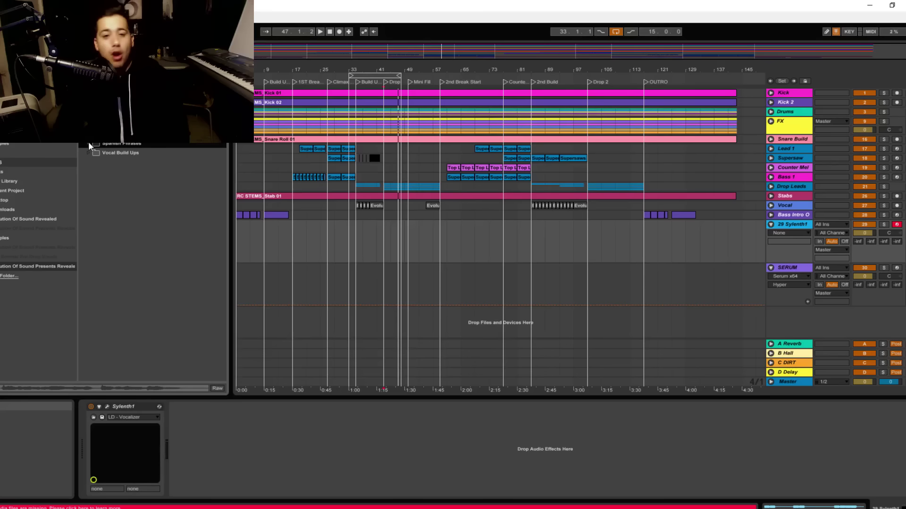
pyautogui.click(91, 142)
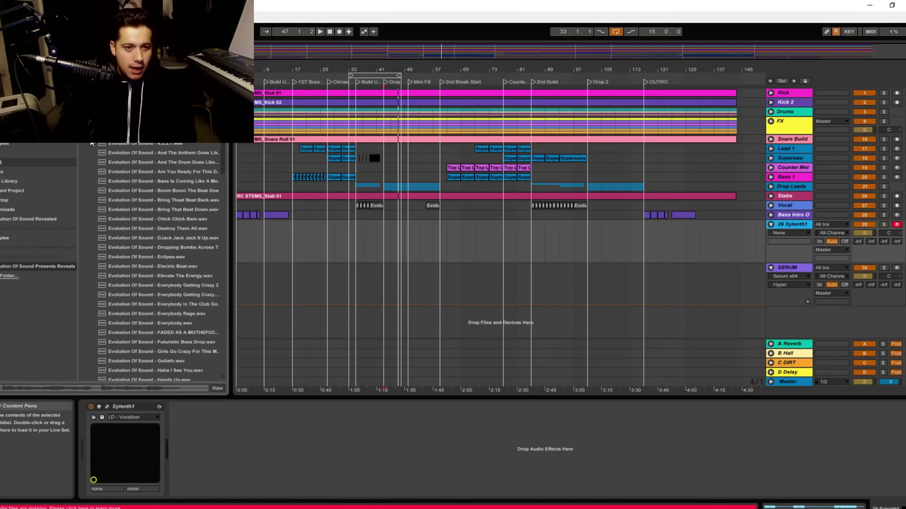
pyautogui.scroll(-5, 177, 194)
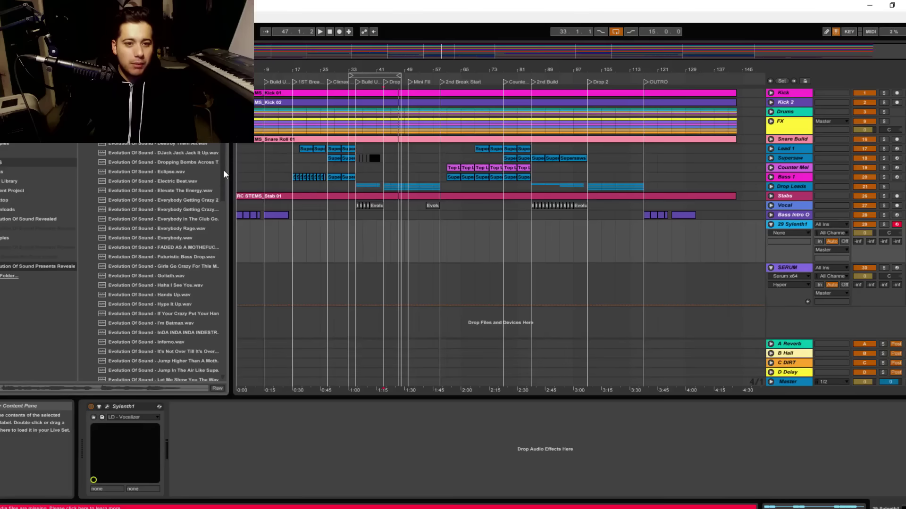
pyautogui.scroll(5, 224, 175)
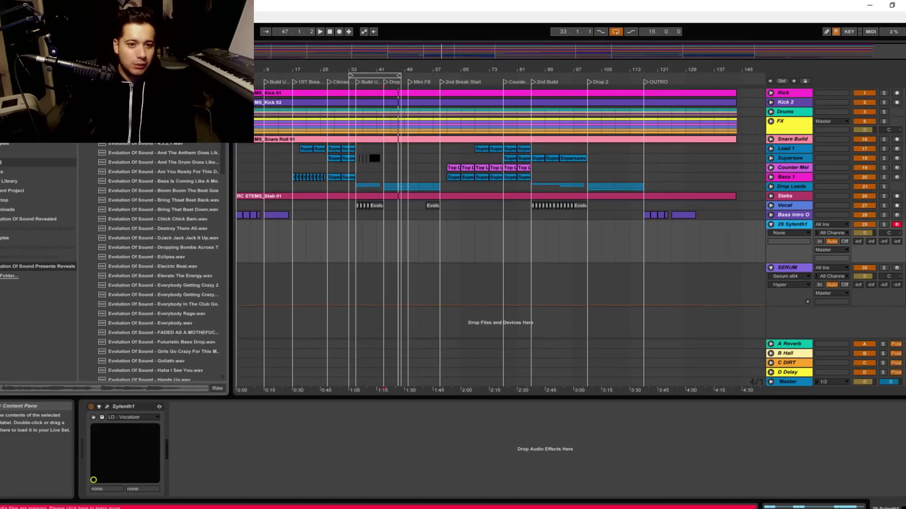
pyautogui.click(94, 143)
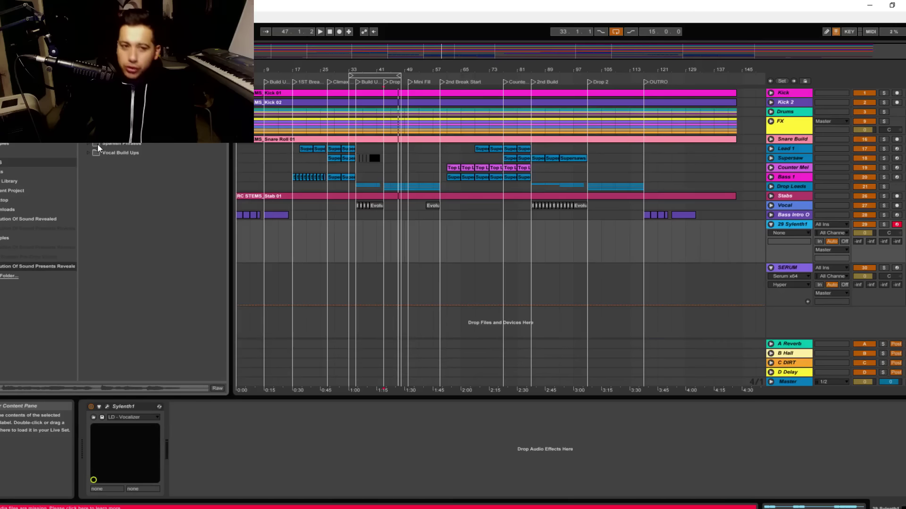
pyautogui.click(89, 152)
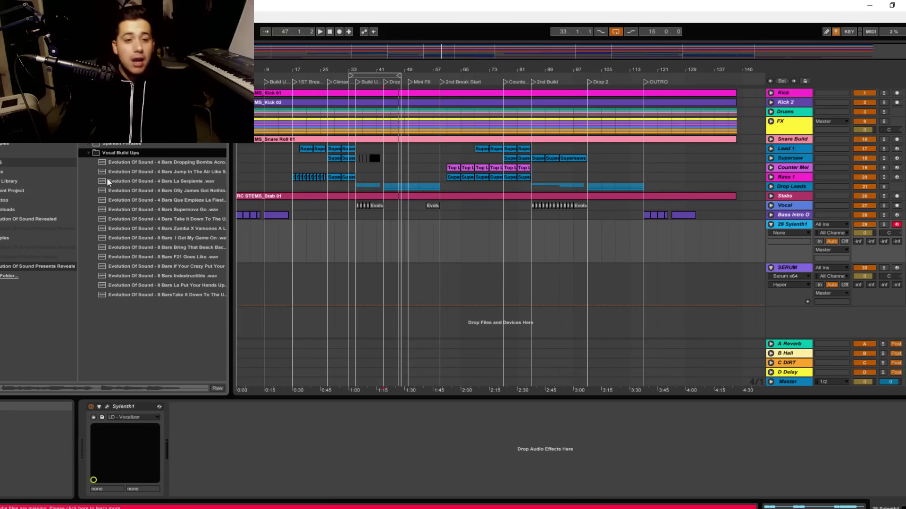
# Widen the browser to show full file names, then collapse Vocal Build Ups and the Drop Rhythm MIDI list
pyautogui.moveTo(231, 246)
pyautogui.mouseDown()
pyautogui.moveTo(317, 257)
pyautogui.moveTo(324, 285)
pyautogui.mouseUp()
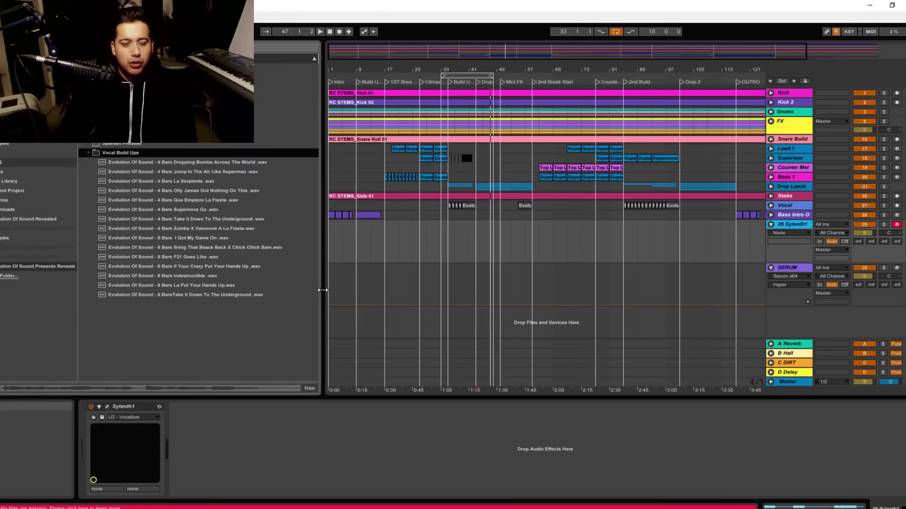
pyautogui.click(87, 150)
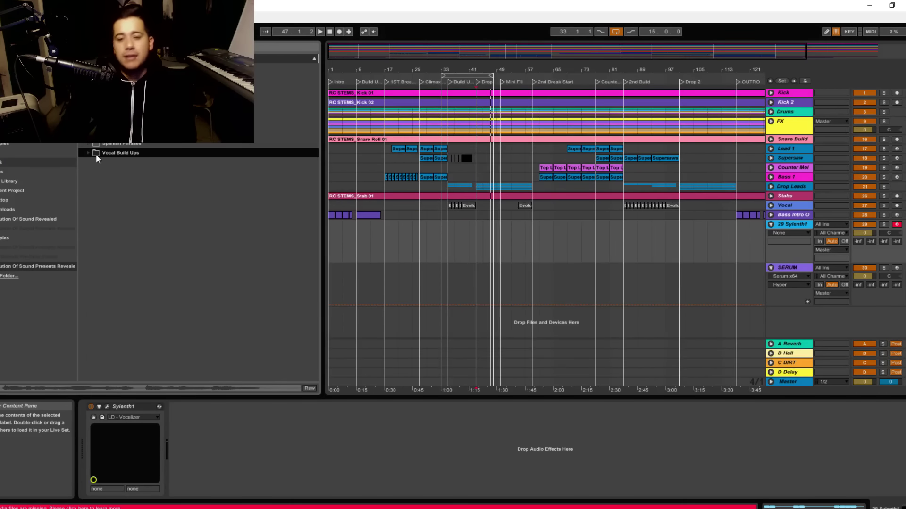
pyautogui.scroll(-2, 142, 118)
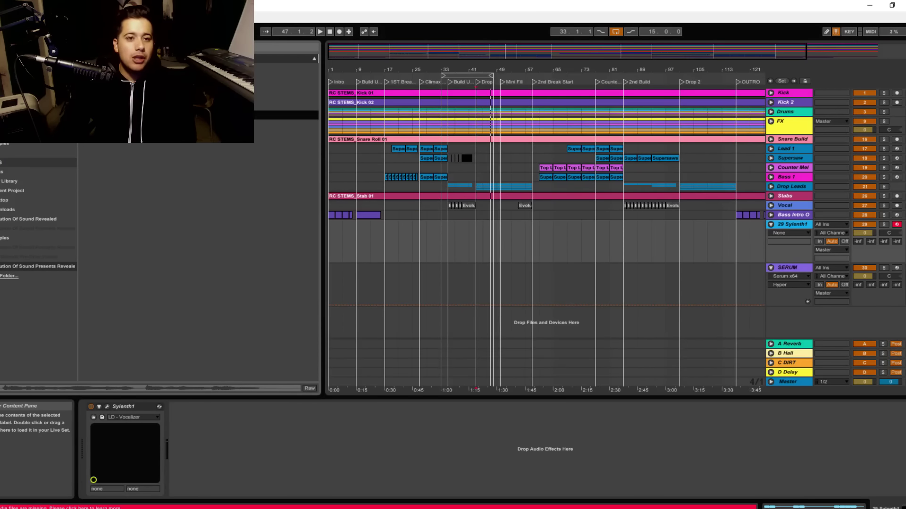
pyautogui.scroll(-3, 160, 156)
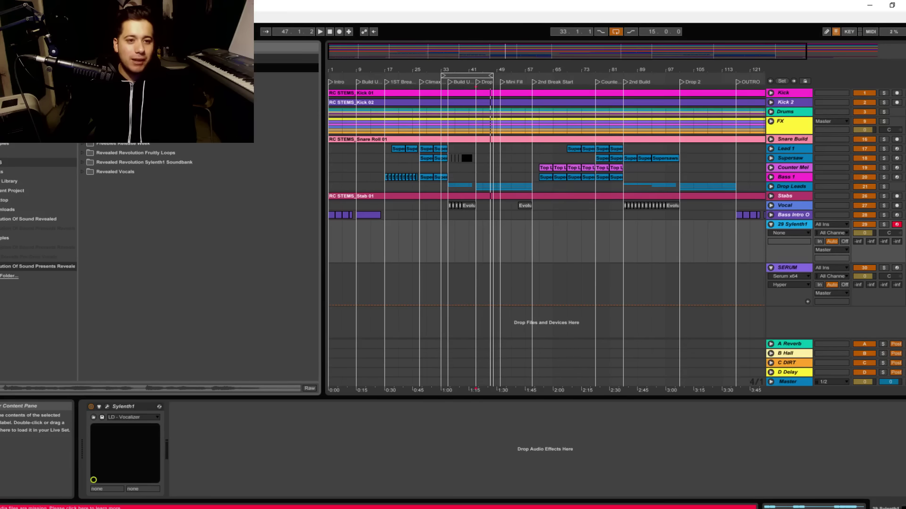
pyautogui.scroll(3, 160, 189)
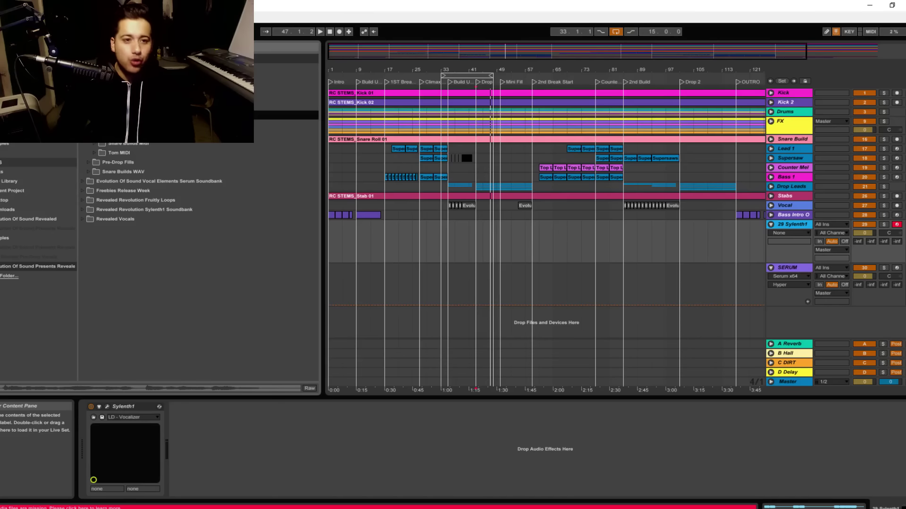
pyautogui.scroll(5, 128, 171)
pyautogui.scroll(3, 218, 352)
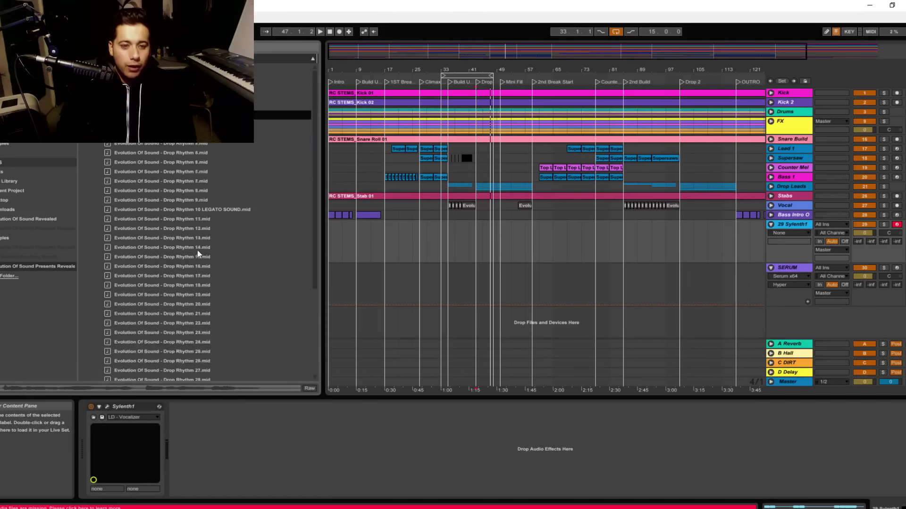
pyautogui.click(94, 133)
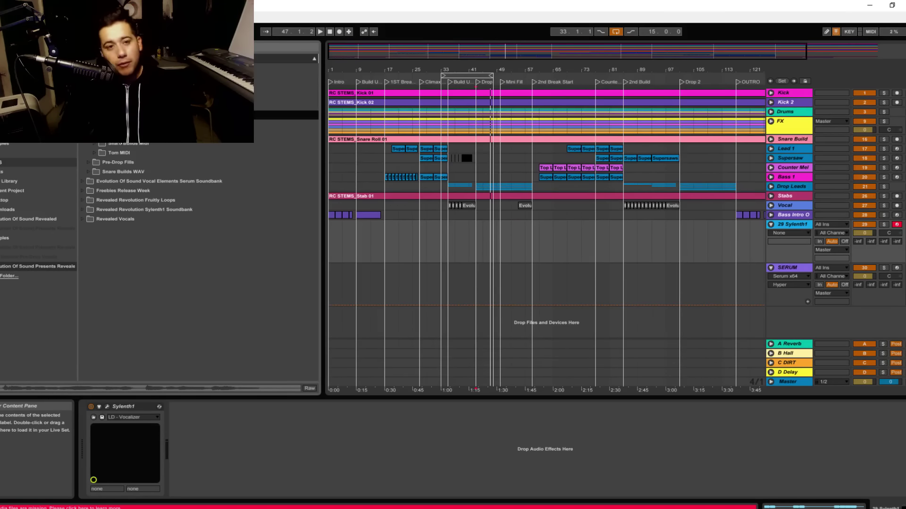
# Look through the Snare Builds Midi, Tom MIDI and Snare Builds WAV folders, collapsing them afterwards
pyautogui.scroll(5, 173, 144)
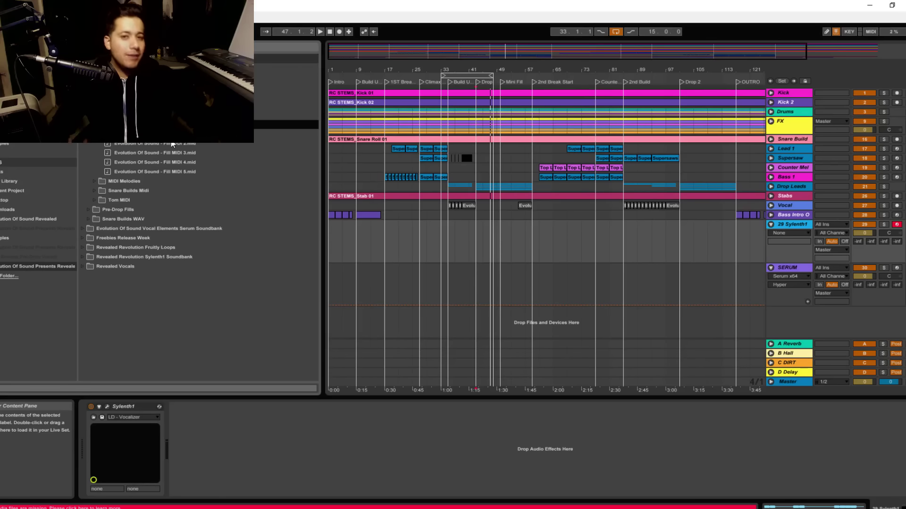
pyautogui.scroll(-5, 198, 208)
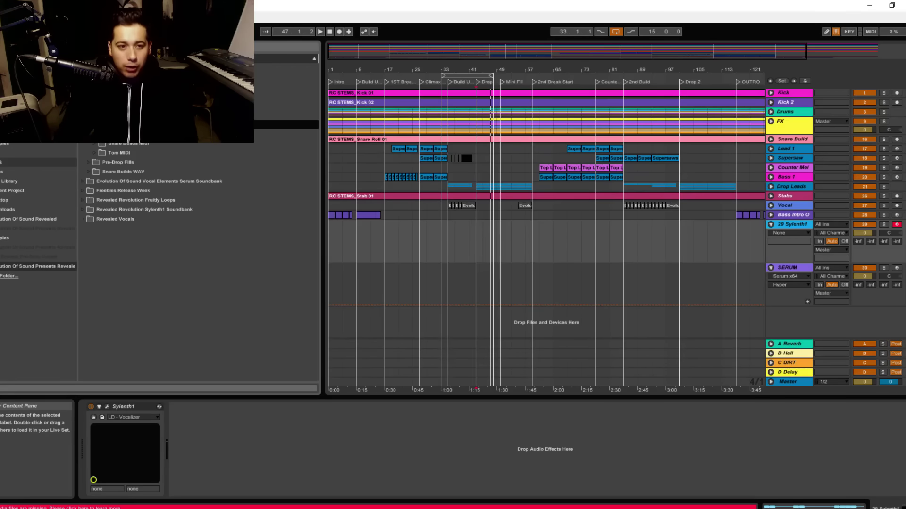
pyautogui.scroll(5, 110, 189)
pyautogui.scroll(-5, 109, 189)
pyautogui.click(98, 145)
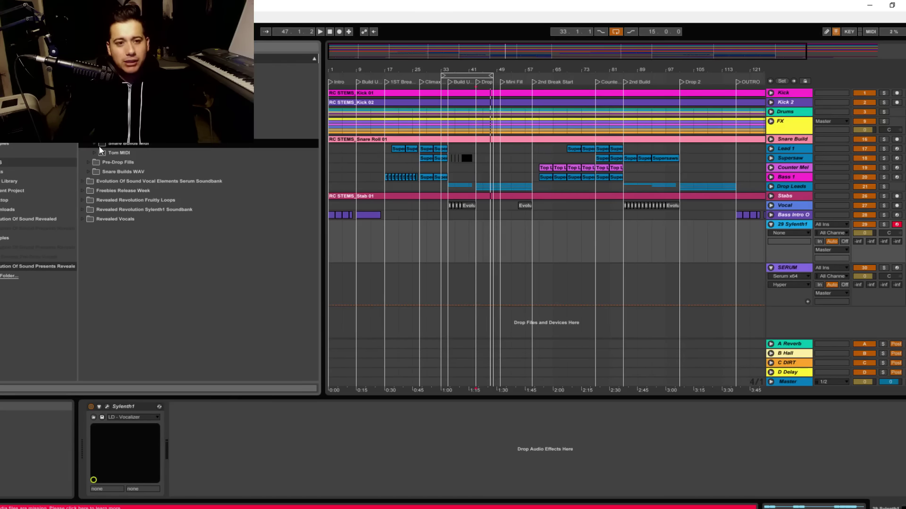
pyautogui.click(98, 146)
pyautogui.click(95, 152)
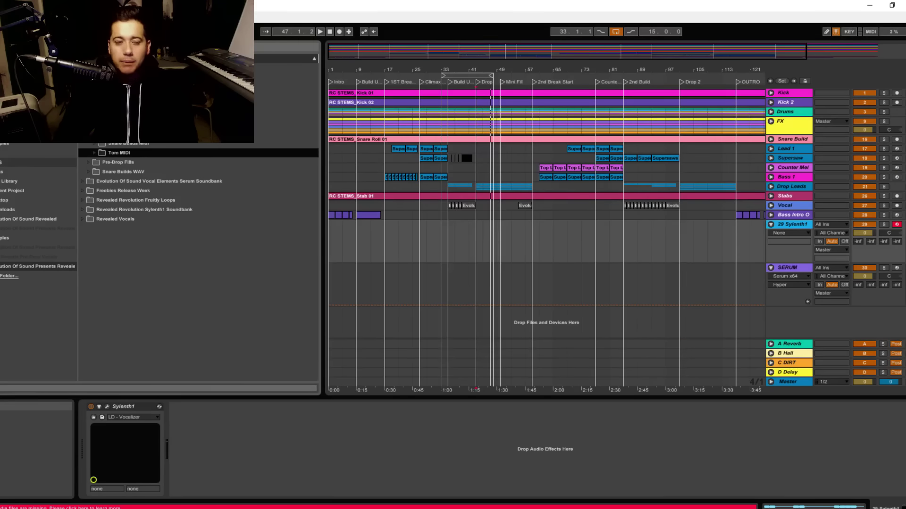
pyautogui.scroll(-5, 198, 208)
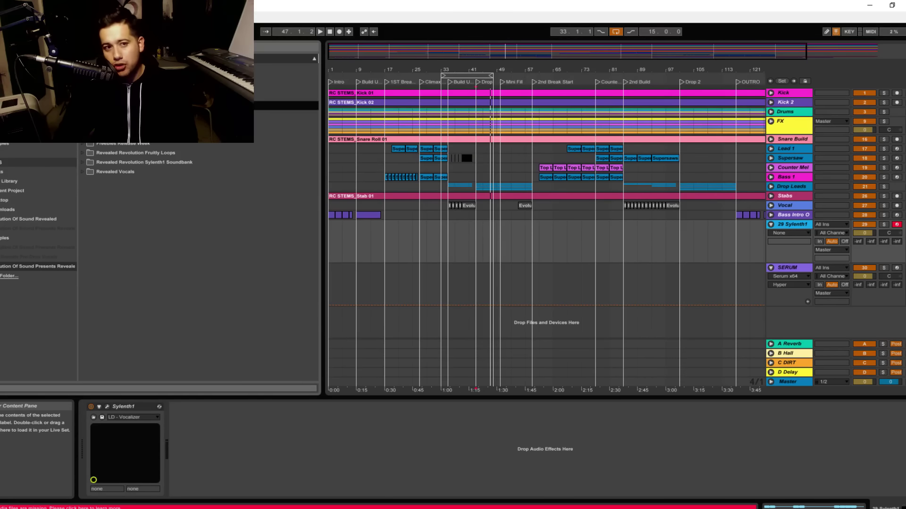
pyautogui.click(104, 125)
pyautogui.click(82, 124)
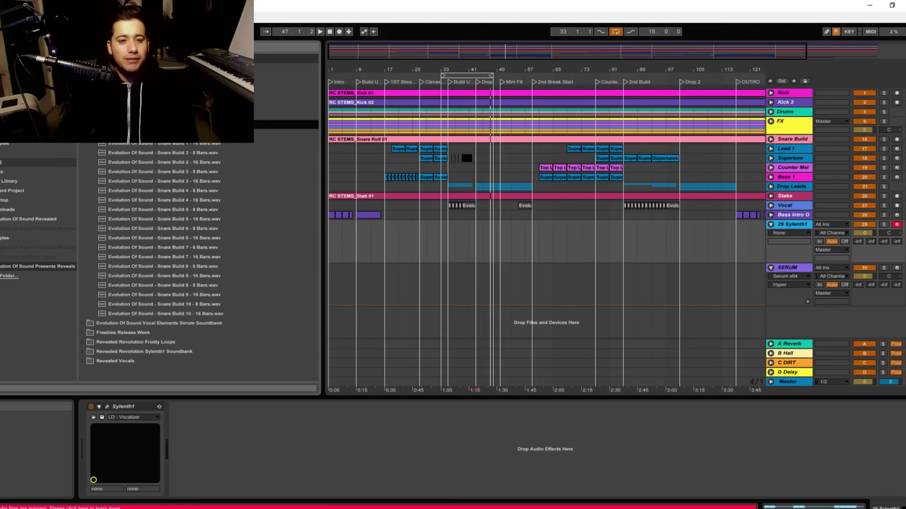
pyautogui.click(82, 124)
# Browse the FX folder's Uplifter 8 Bars and 16 Bars samples, then collapse the folder list
pyautogui.click(104, 78)
pyautogui.click(82, 77)
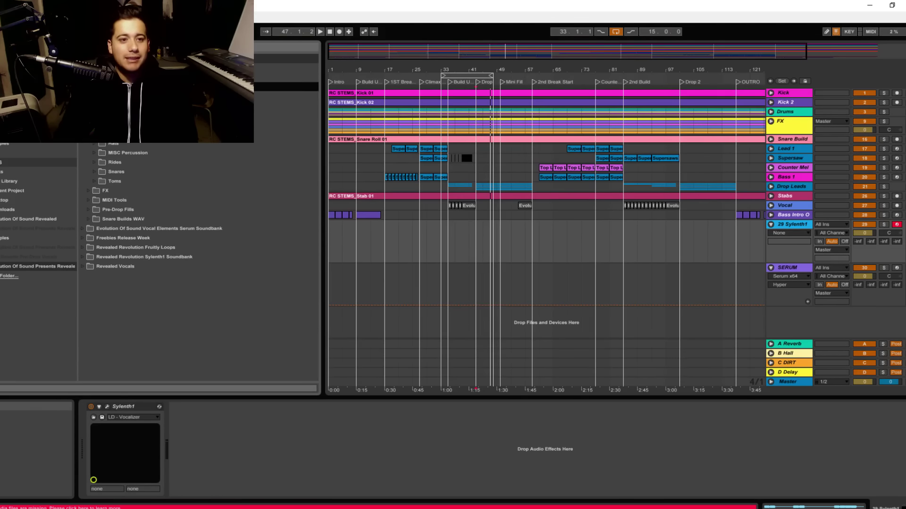
pyautogui.click(104, 96)
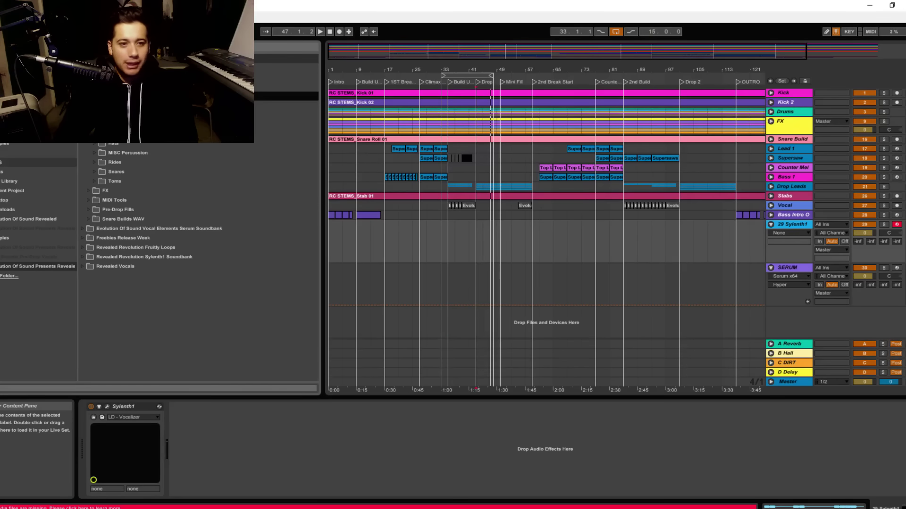
pyautogui.click(82, 97)
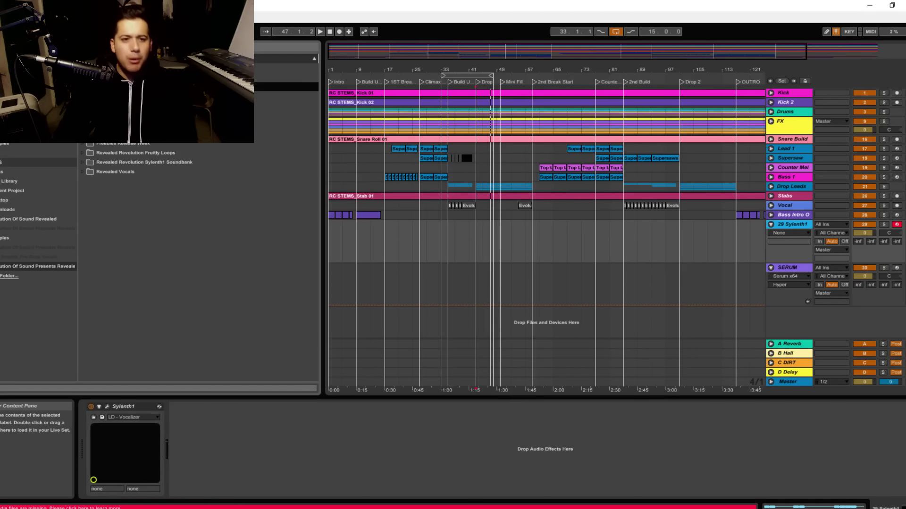
pyautogui.click(104, 106)
pyautogui.click(83, 96)
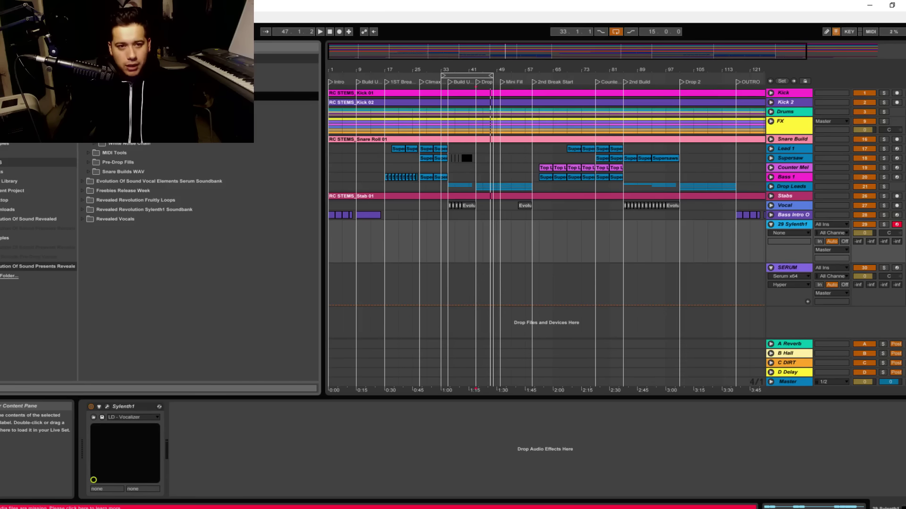
pyautogui.click(109, 135)
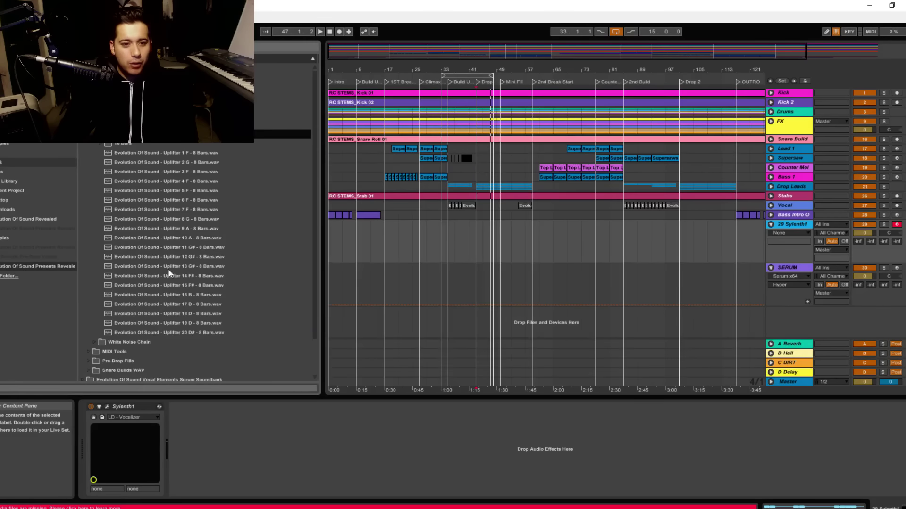
pyautogui.click(99, 143)
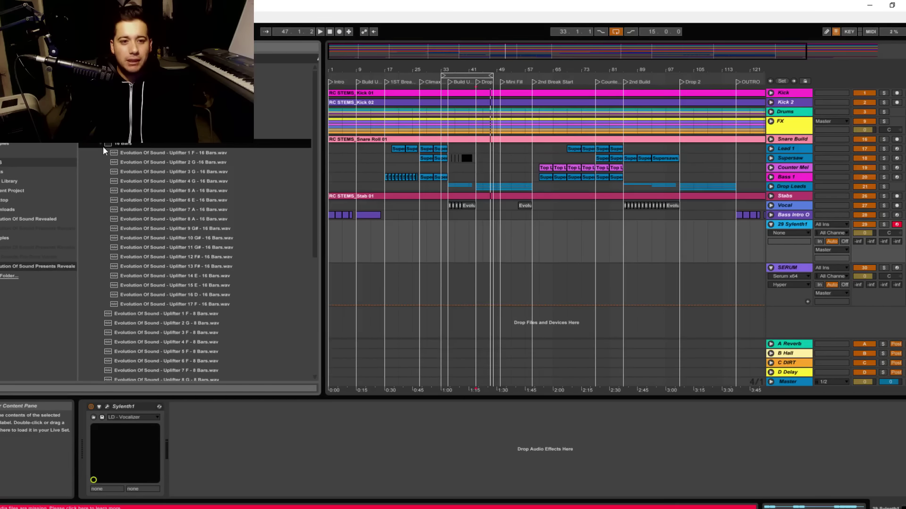
pyautogui.click(102, 144)
pyautogui.click(109, 135)
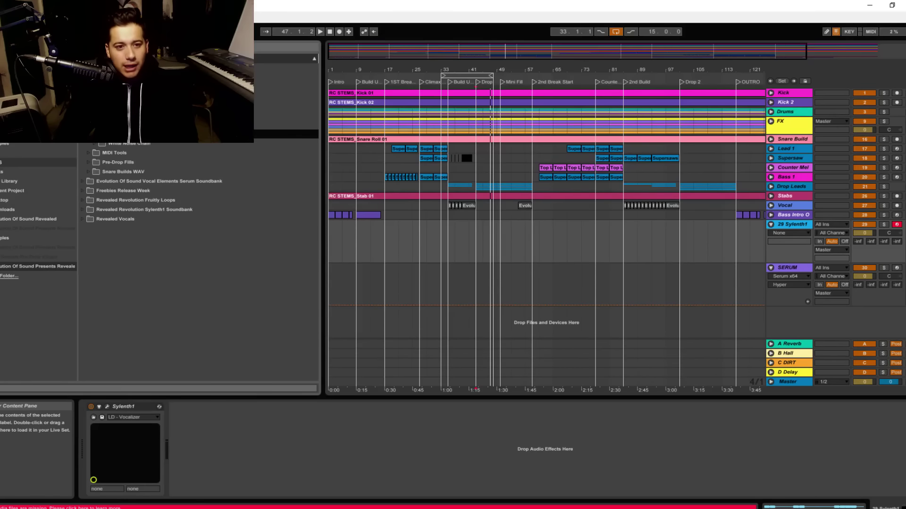
pyautogui.click(99, 67)
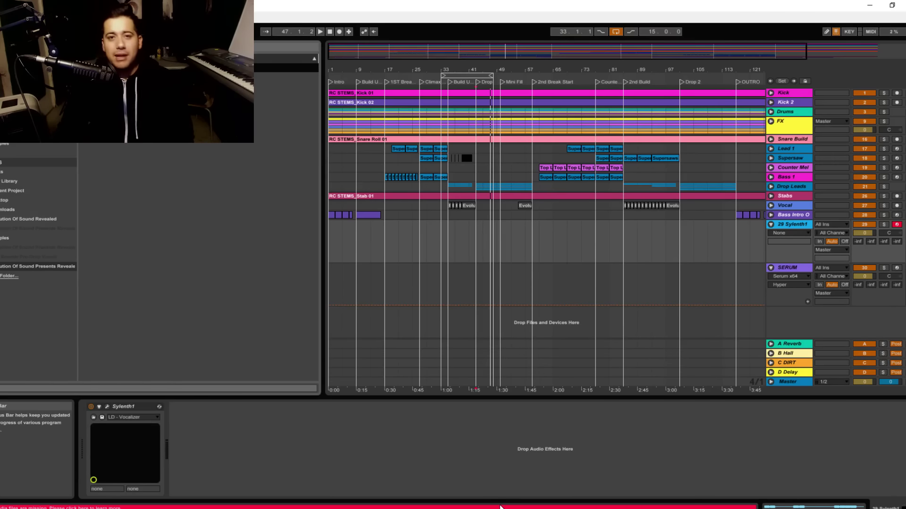
# Restore the OBS window from its taskbar preview thumbnail
pyautogui.moveTo(497, 507)
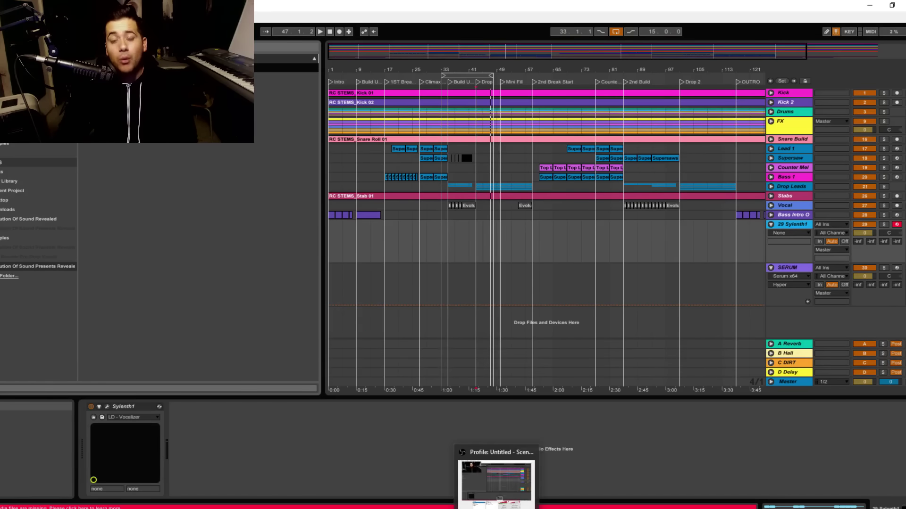
pyautogui.click(497, 481)
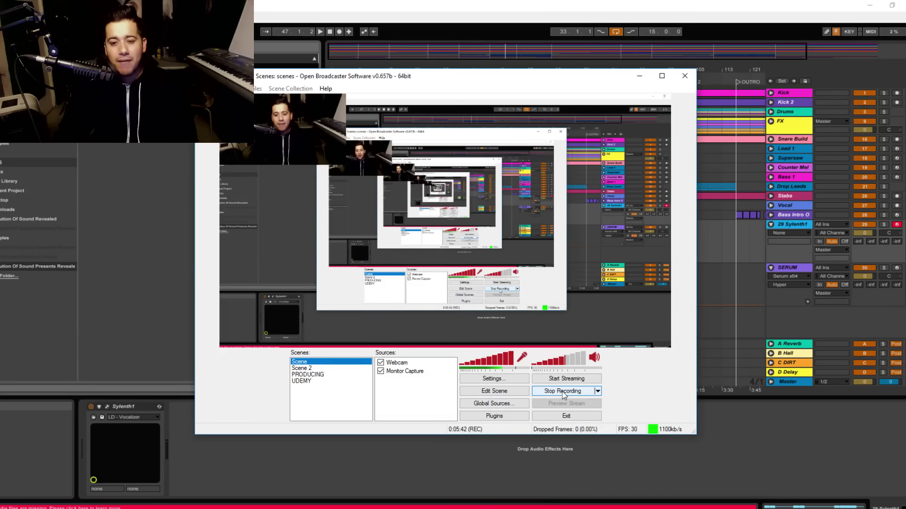